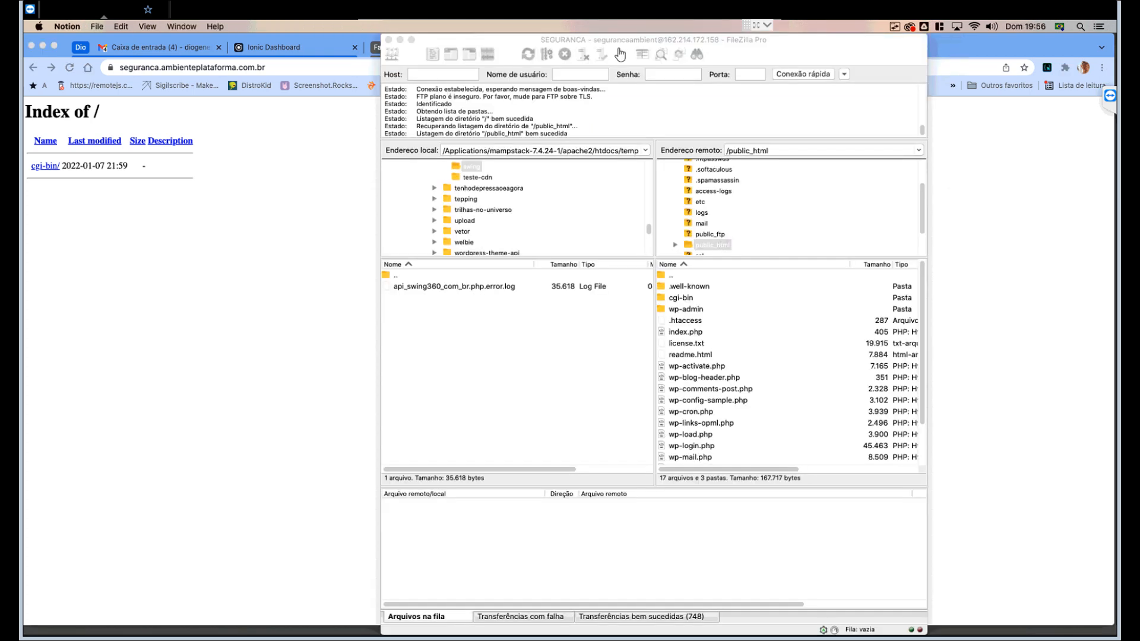
- Refresh the remote public_html listing so wp-content and wp-includes appear
right_click(699, 400)
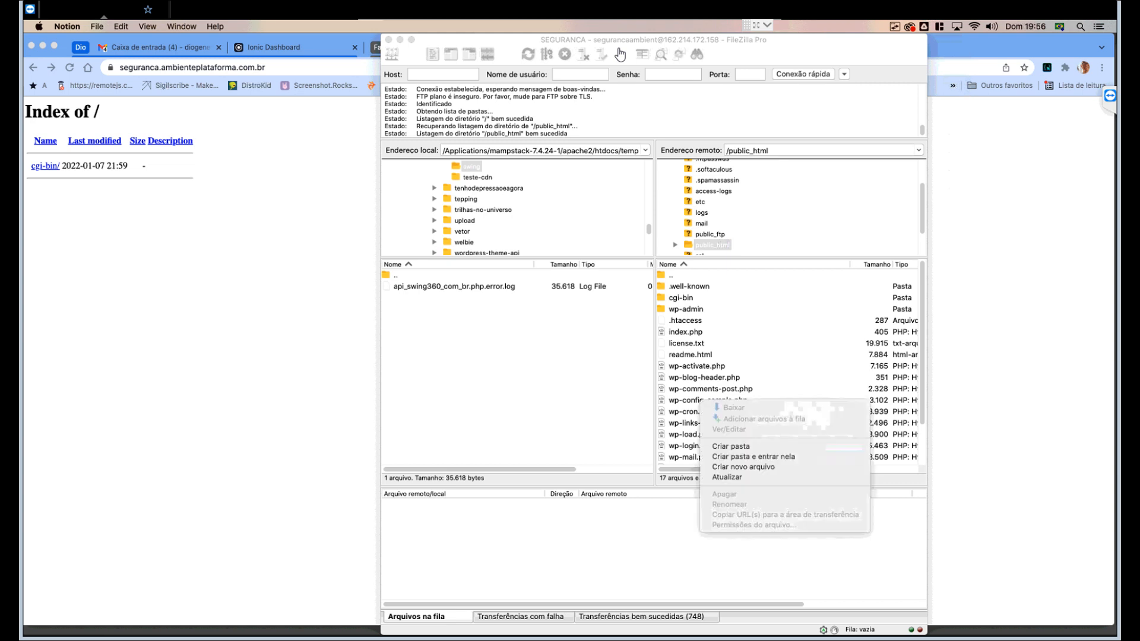
click(727, 477)
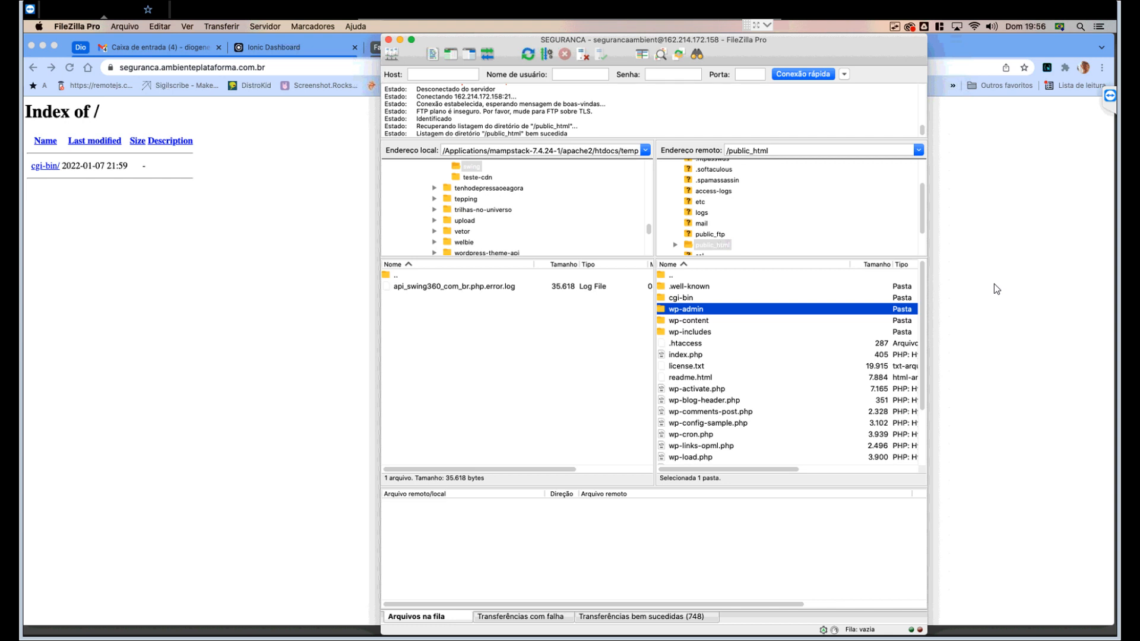
- Check wp-content, wp-includes and wp-config-sample.php on the server, then reload the site in Chrome
key(Down)
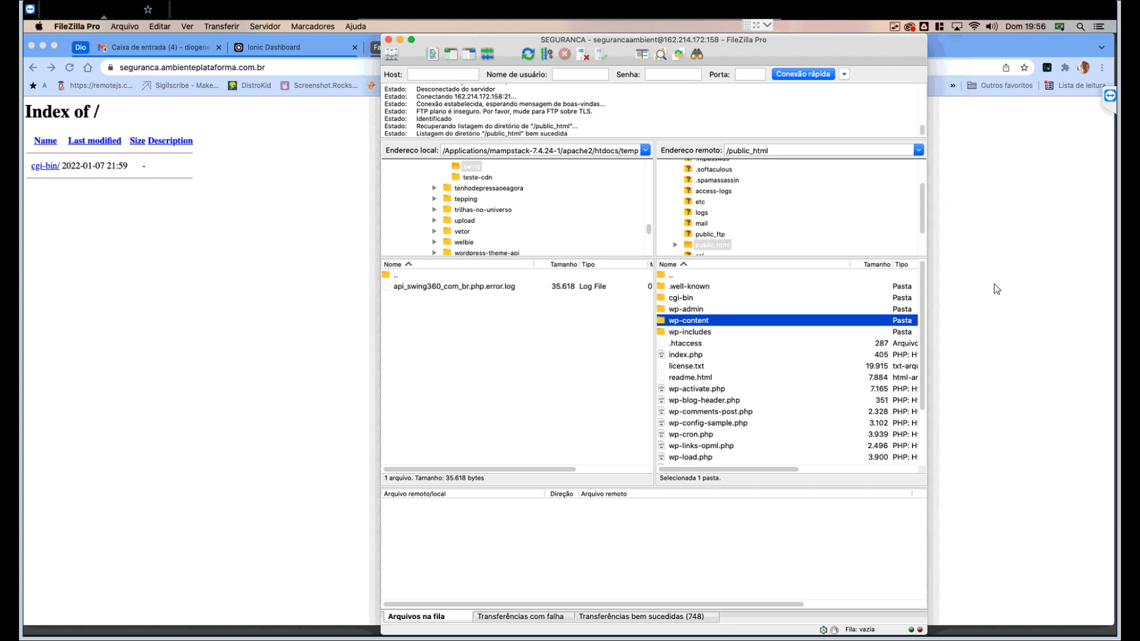
key(Down)
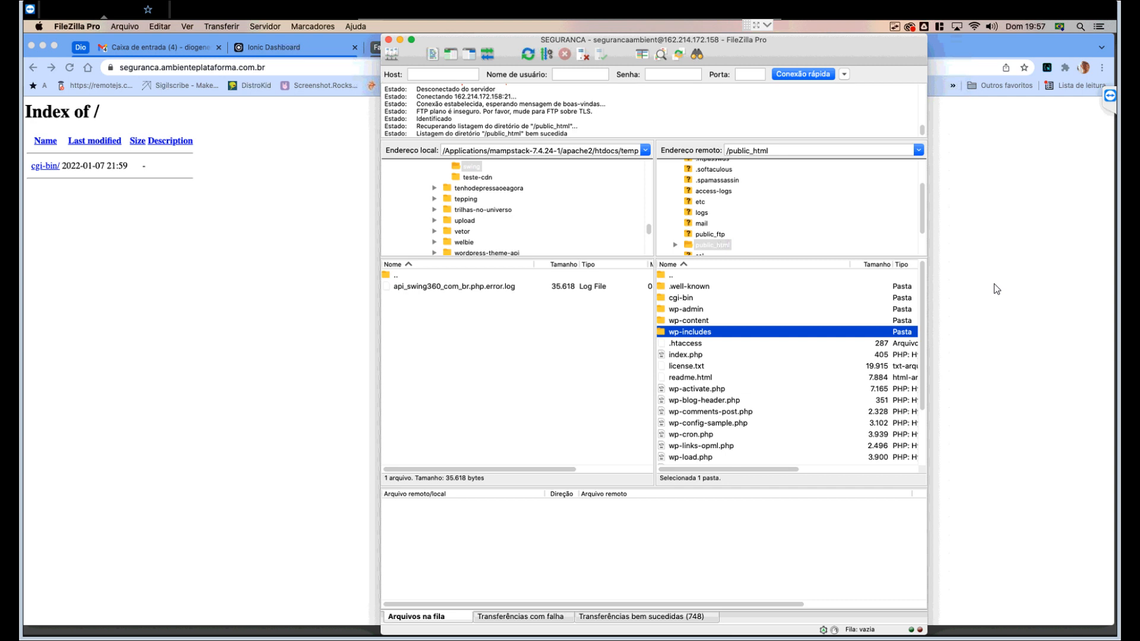
scroll(787, 362, down, 3)
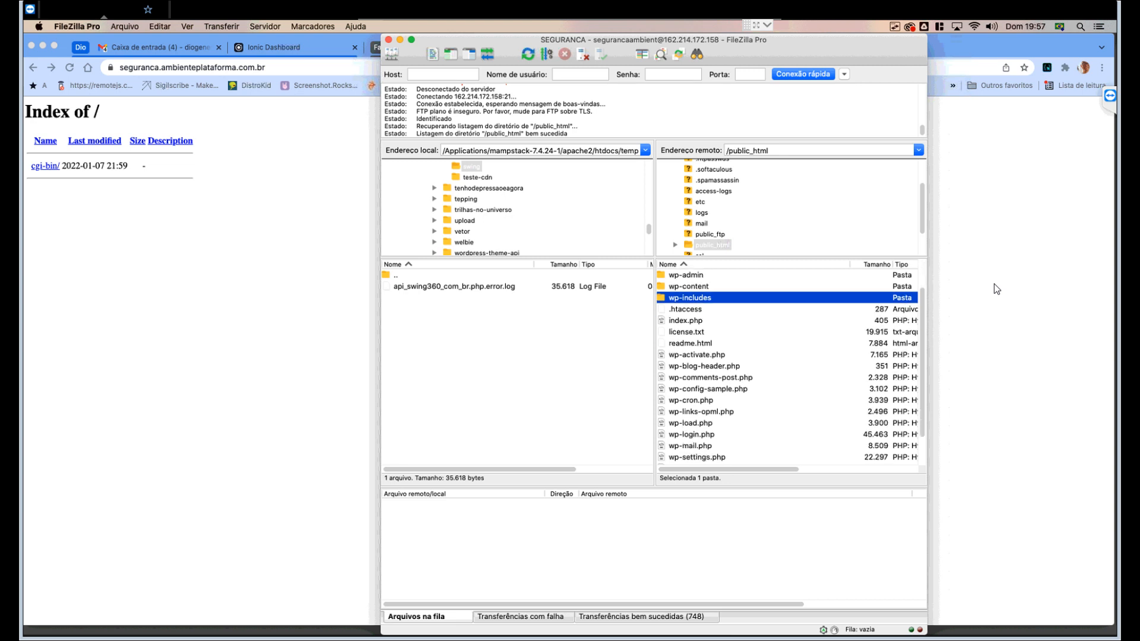
click(708, 388)
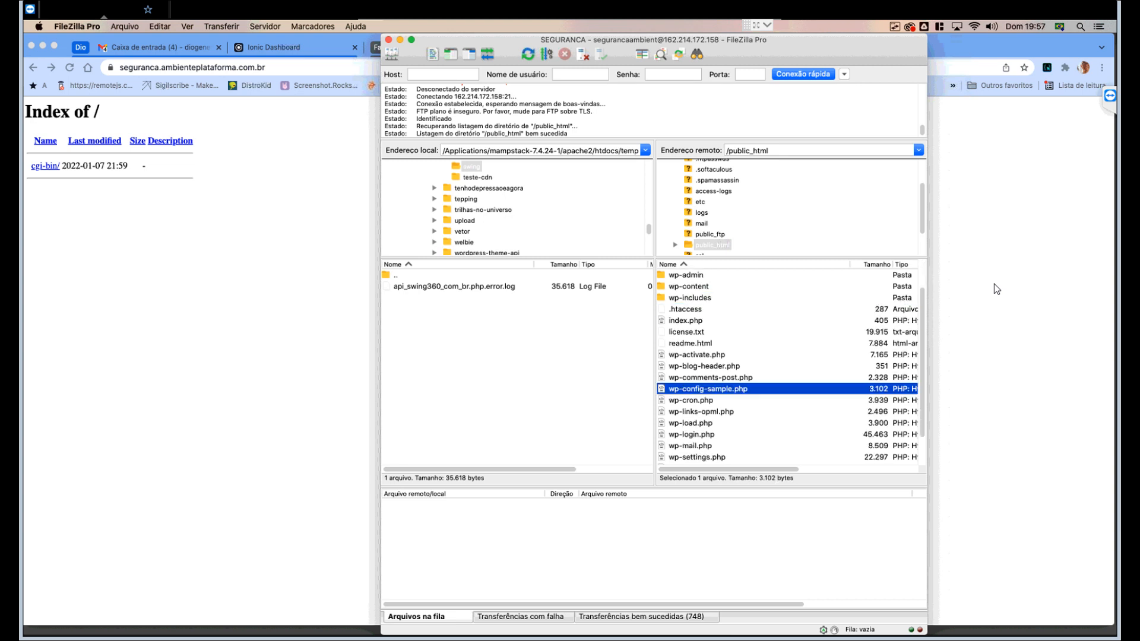
scroll(787, 368, down, 3)
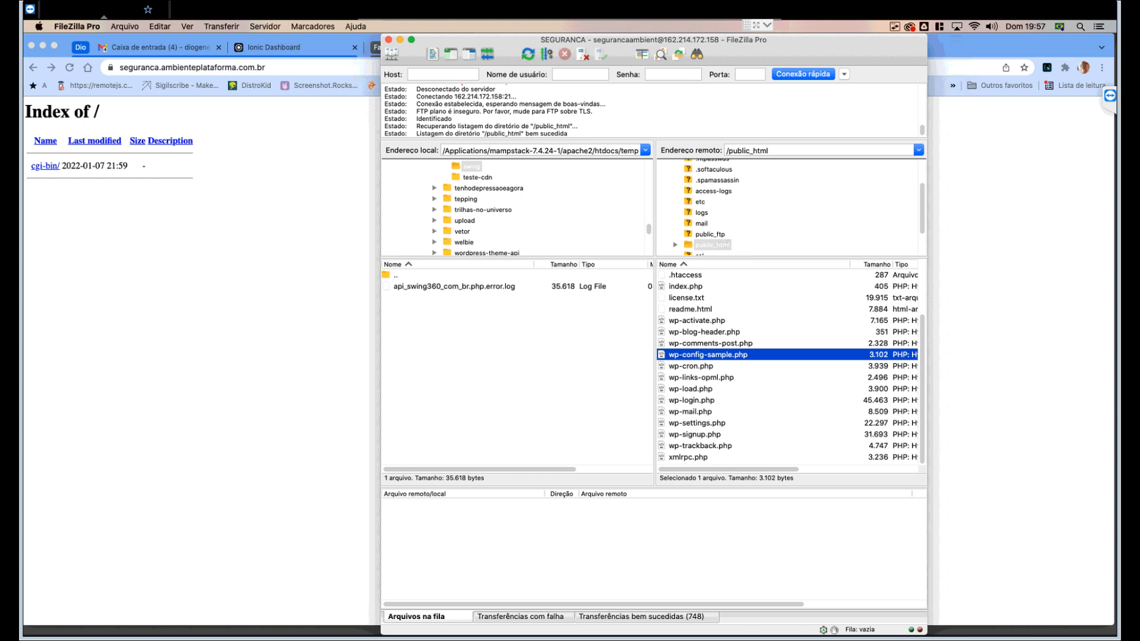
click(70, 67)
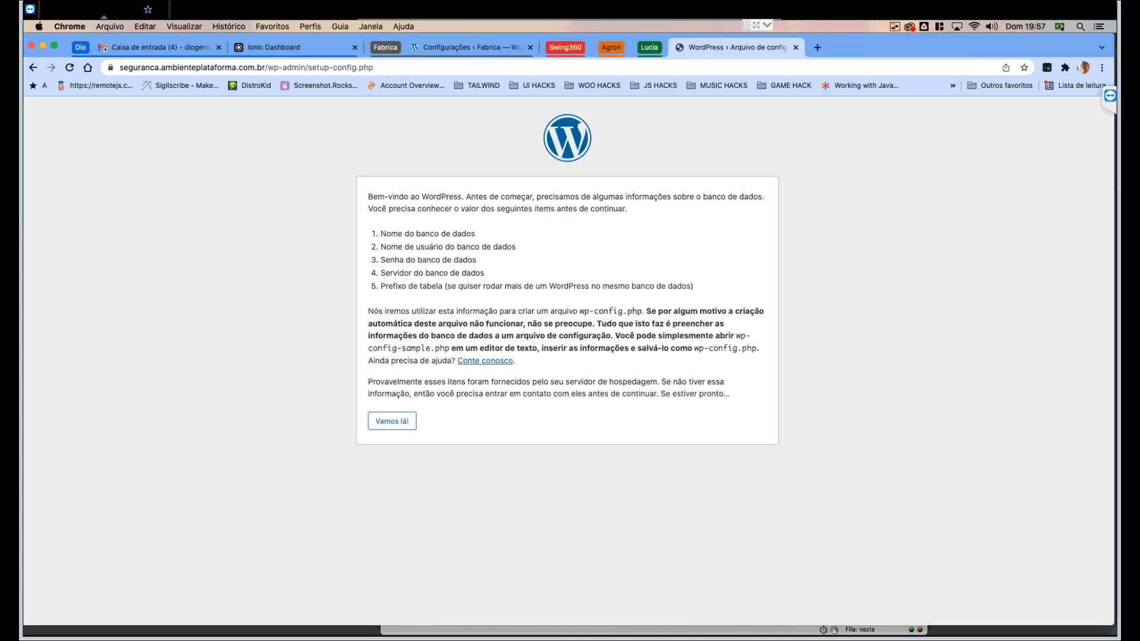
- Review the database user and server requirements, then start setup with Vamos lá!
drag(425, 247, 476, 260)
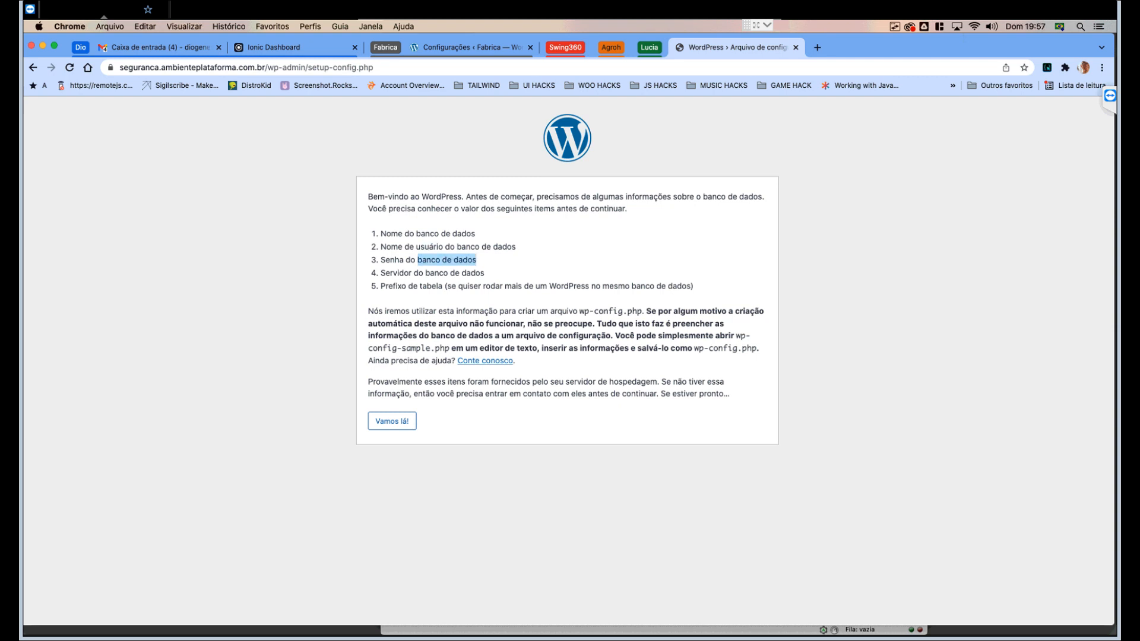
drag(404, 272, 480, 273)
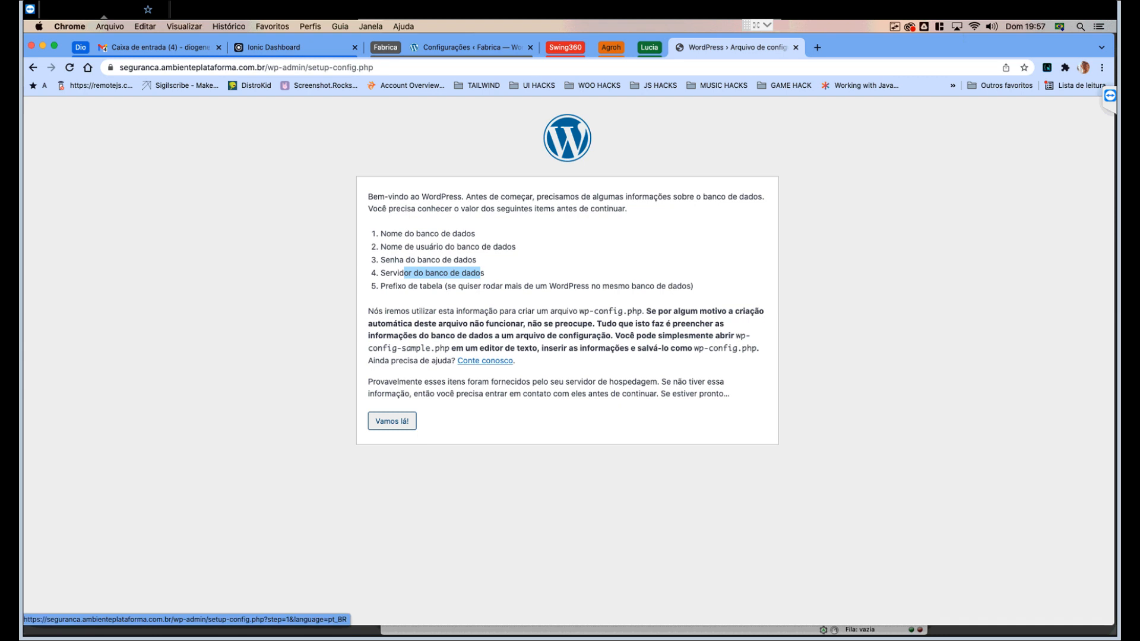
click(392, 421)
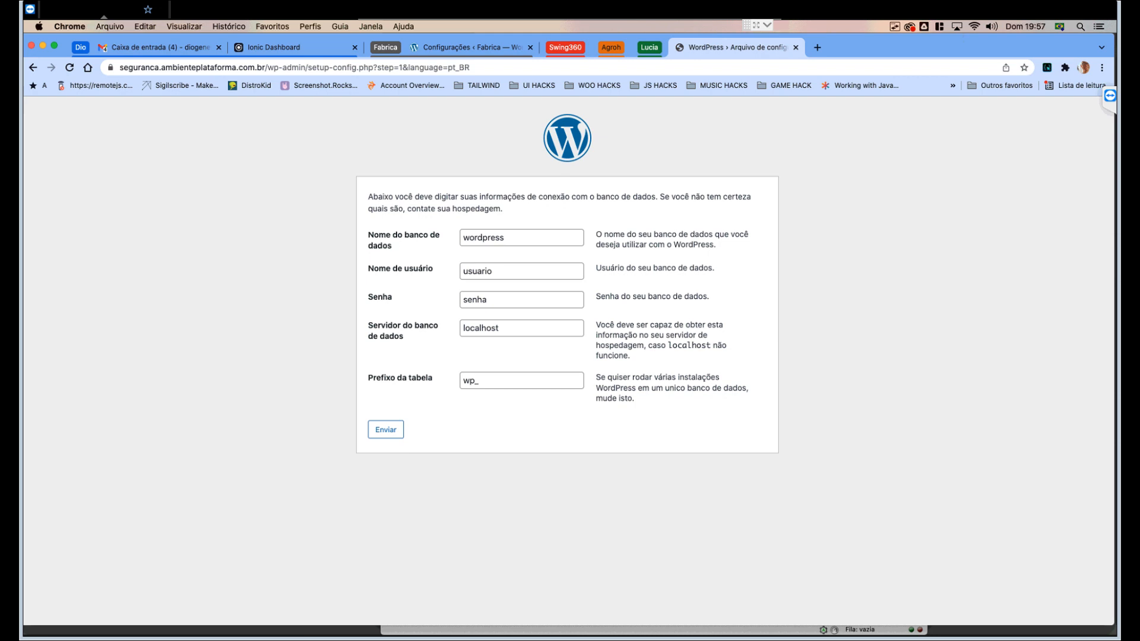
click(521, 380)
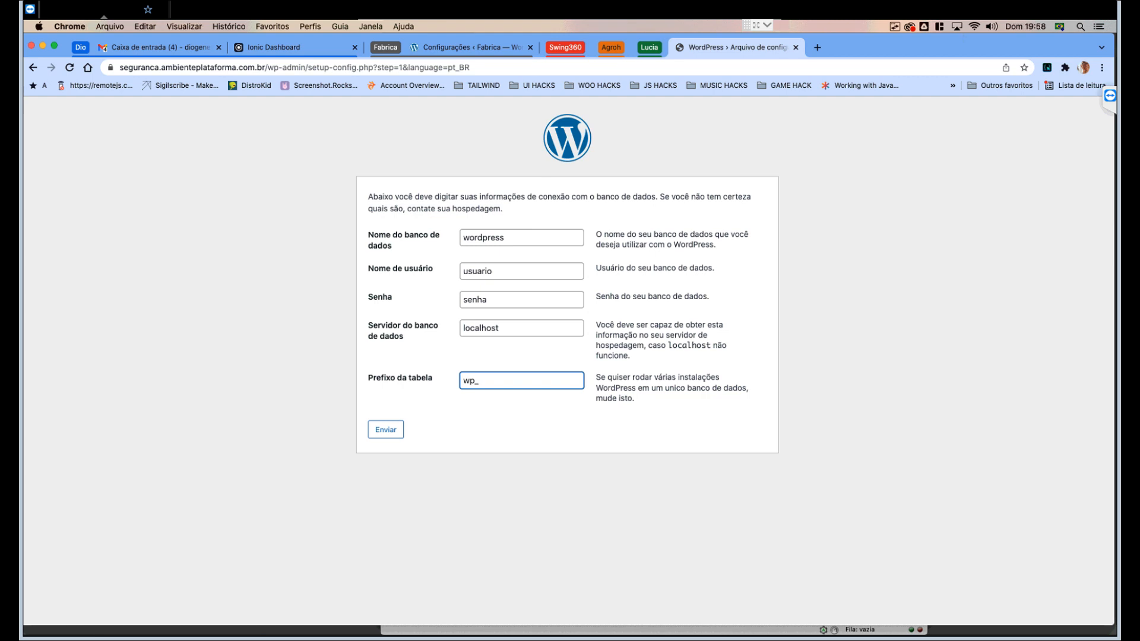
key(shift+Left)
key(shift+Left)
key(shift+Left)
key(Right)
text(2)
key(BackSpace)
text(4)
key(BackSpace)
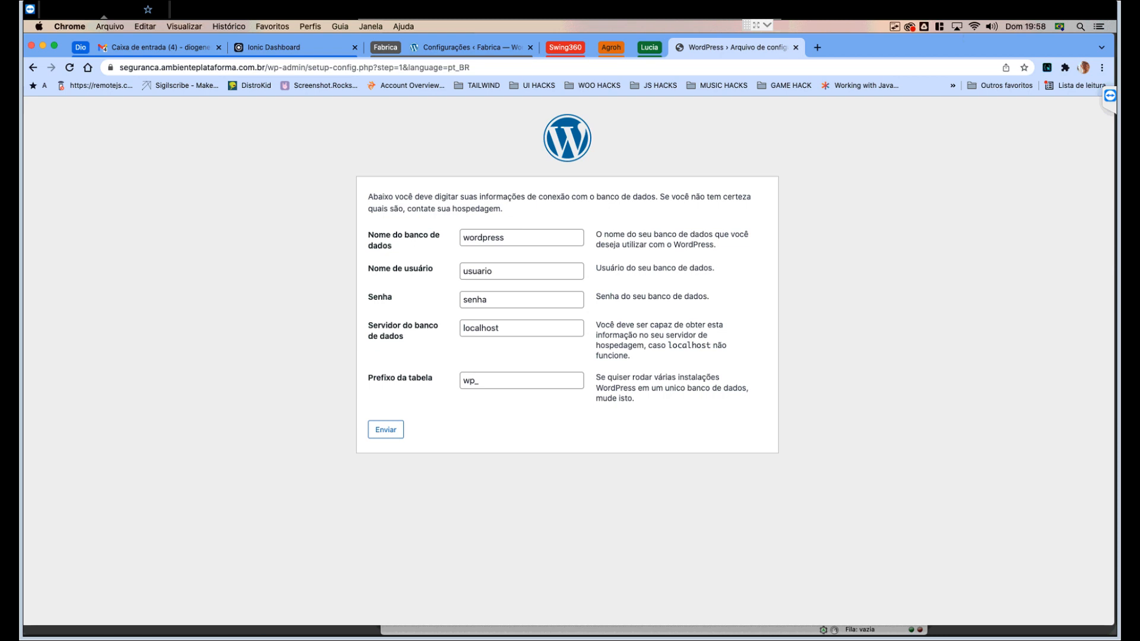
drag(475, 380, 463, 380)
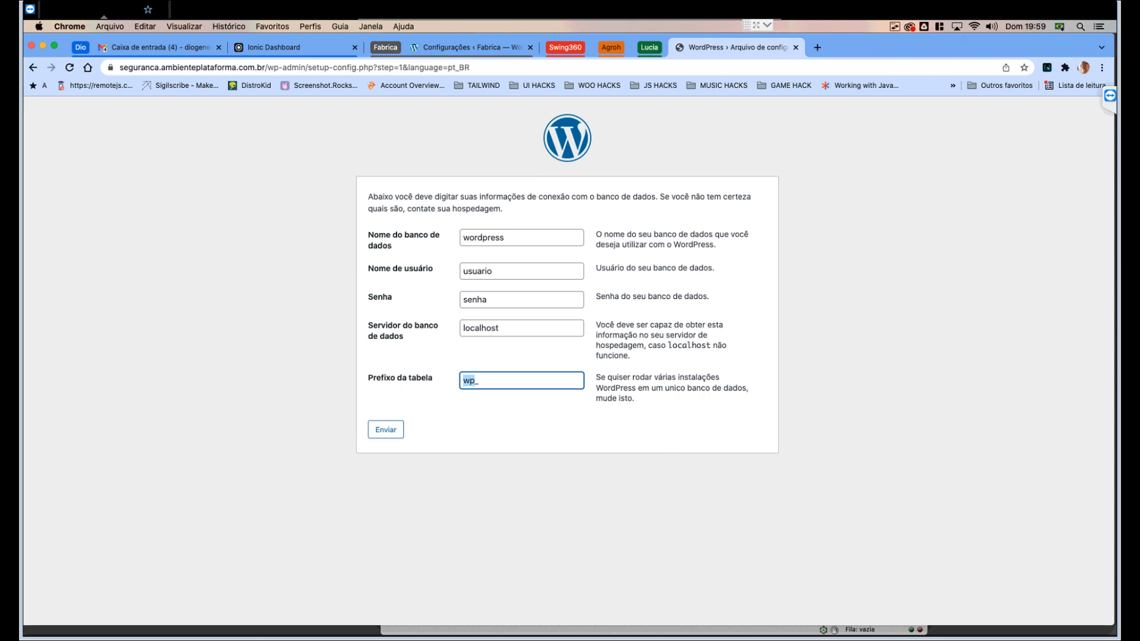
- Type a first-name-based table prefix ending in an underscore and select the name part
text(diogenes)
key(shift+Left)
key(shift+Left)
key(shift+Left)
key(shift+Left)
key(shift+Left)
key(shift+Left)
key(shift+Left)
key(shift+Left)
key(shift+Left)
key(Right)
key(Left)
key(shift+Left)
key(shift+Left)
key(shift+Left)
key(shift+Left)
key(shift+Left)
key(shift+Left)
key(shift+Left)
key(shift+Left)
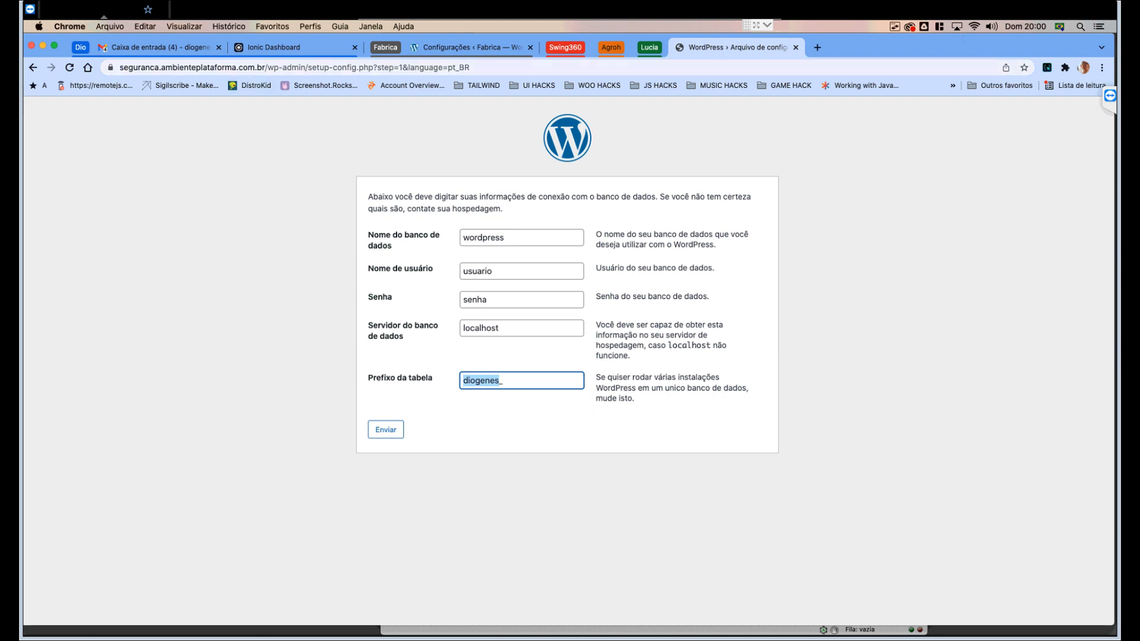
- Change the table prefix to aps3gur4nc4_, removing the extra 'a' typo
key(super+l)
click(508, 380)
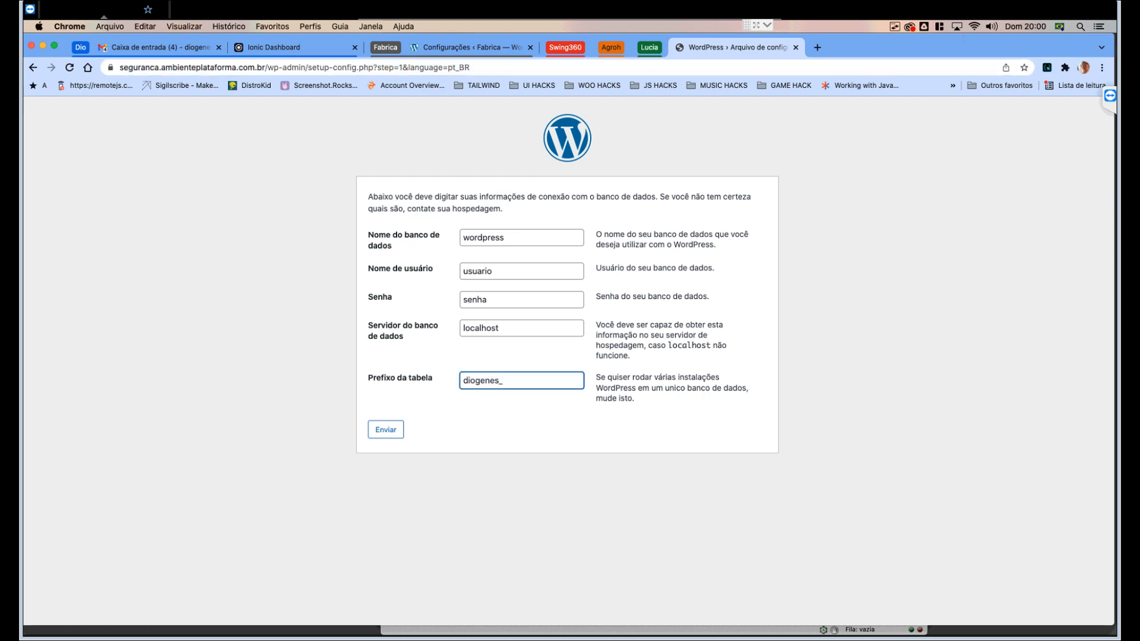
key(shift+Left)
key(shift+Left)
key(shift+Left)
key(shift+Left)
key(shift+Left)
key(shift+Left)
key(shift+Left)
key(shift+Left)
text(ap)
text(s3g)
text(ur)
text(4anc)
text(4)
key(Left)
key(shift+Right)
key(shift+Right)
key(shift+Right)
key(shift+Right)
key(shift+Right)
key(shift+Right)
key(shift+Right)
key(shift+Right)
key(shift+Right)
key(shift+Right)
key(shift+Right)
key(shift+Right)
key(Left)
key(BackSpace)
key(shift+Left)
key(shift+Left)
key(shift+Left)
key(shift+Left)
key(shift+Left)
key(shift+Left)
key(shift+Left)
key(shift+Left)
key(shift+Left)
key(shift+Left)
key(shift+Left)
key(shift+Left)
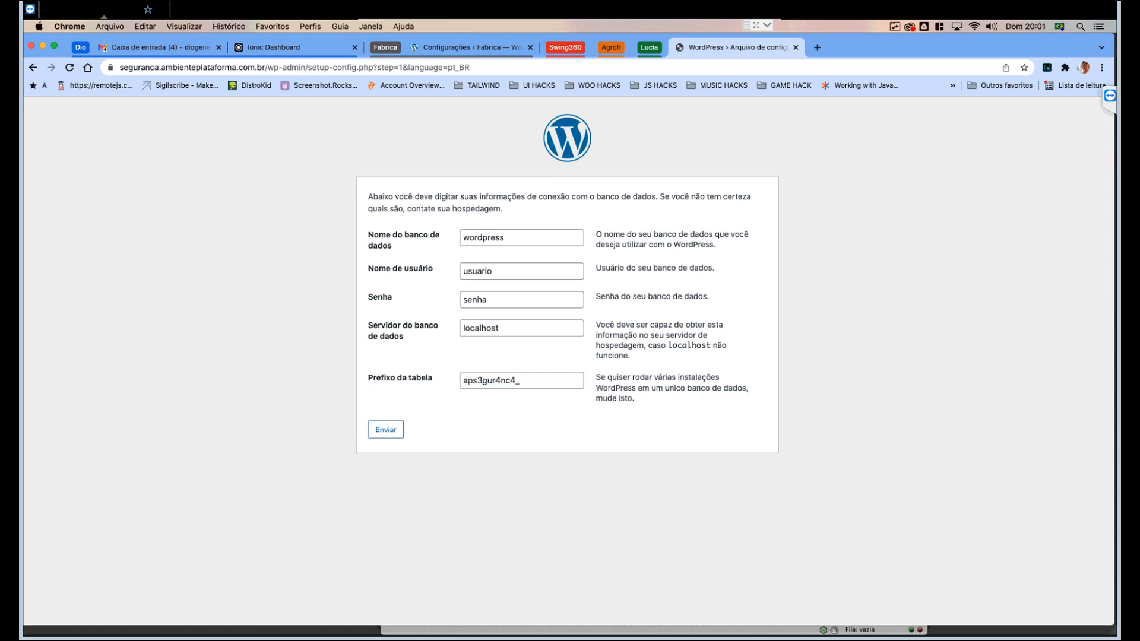
- Check the database name and prefix fields, then submit the connection details
click(522, 380)
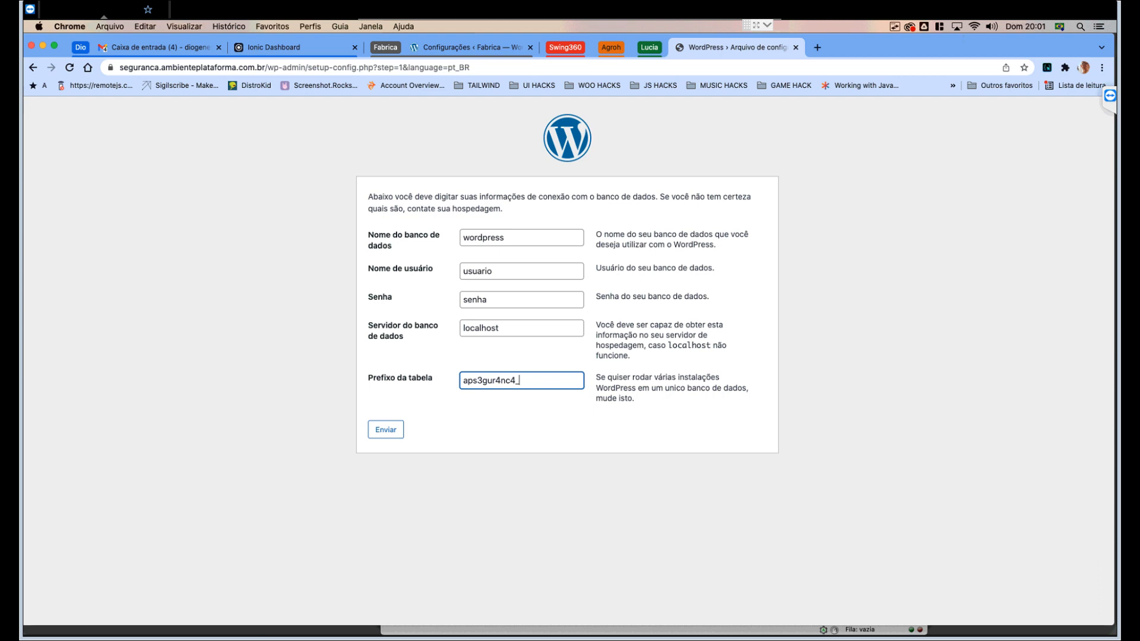
click(521, 237)
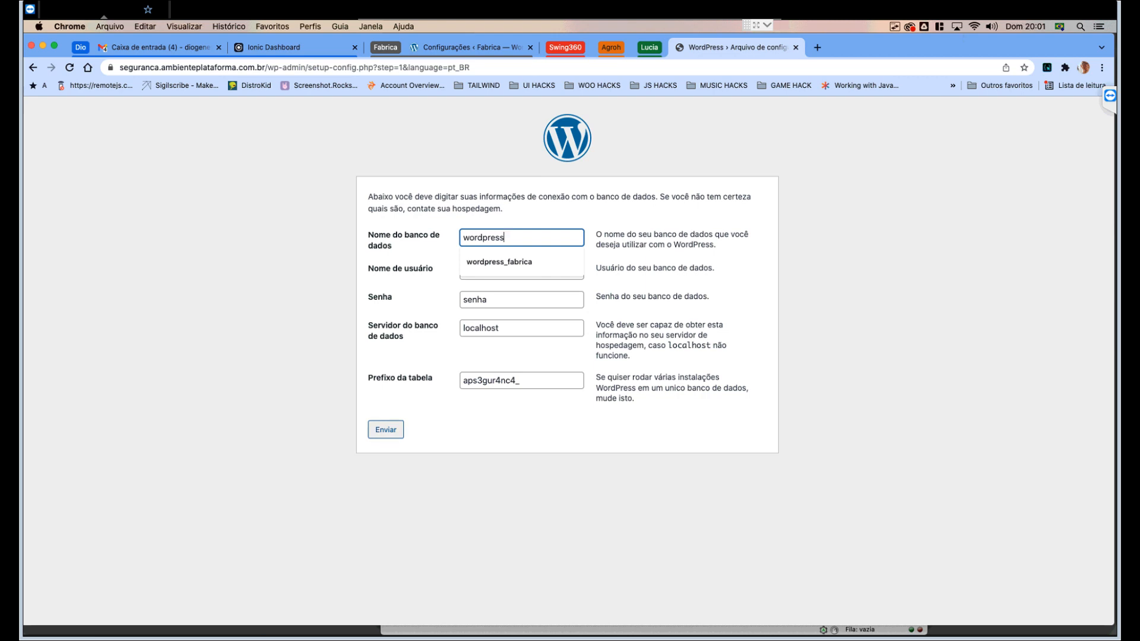
click(285, 380)
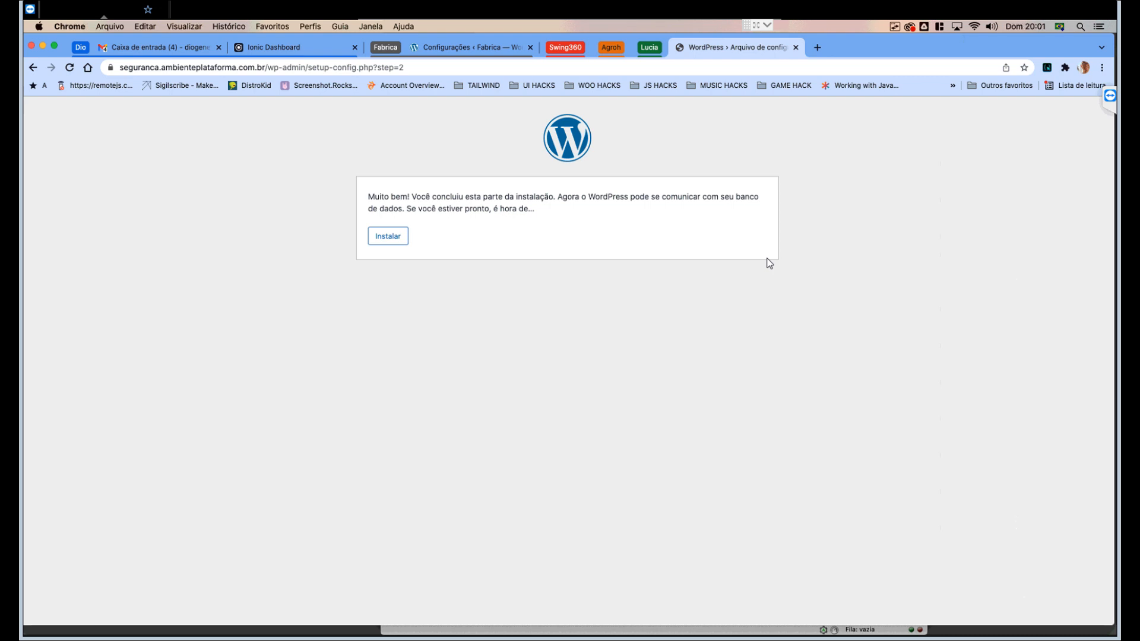
- Confirm the database connection succeeded and start the WordPress installation
drag(407, 197, 535, 210)
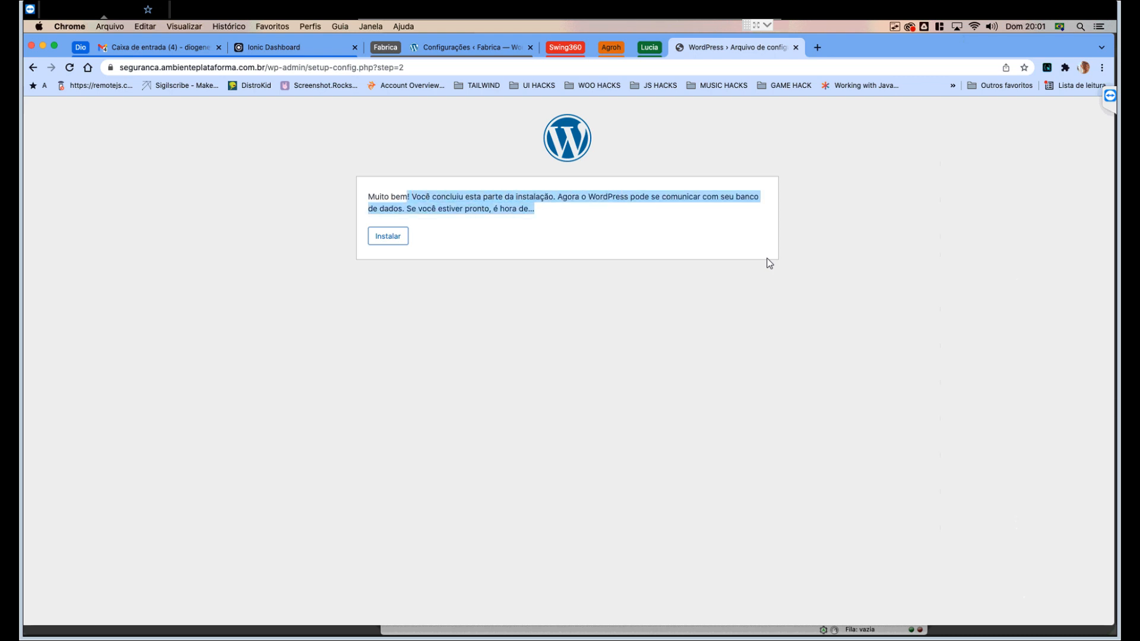
click(769, 263)
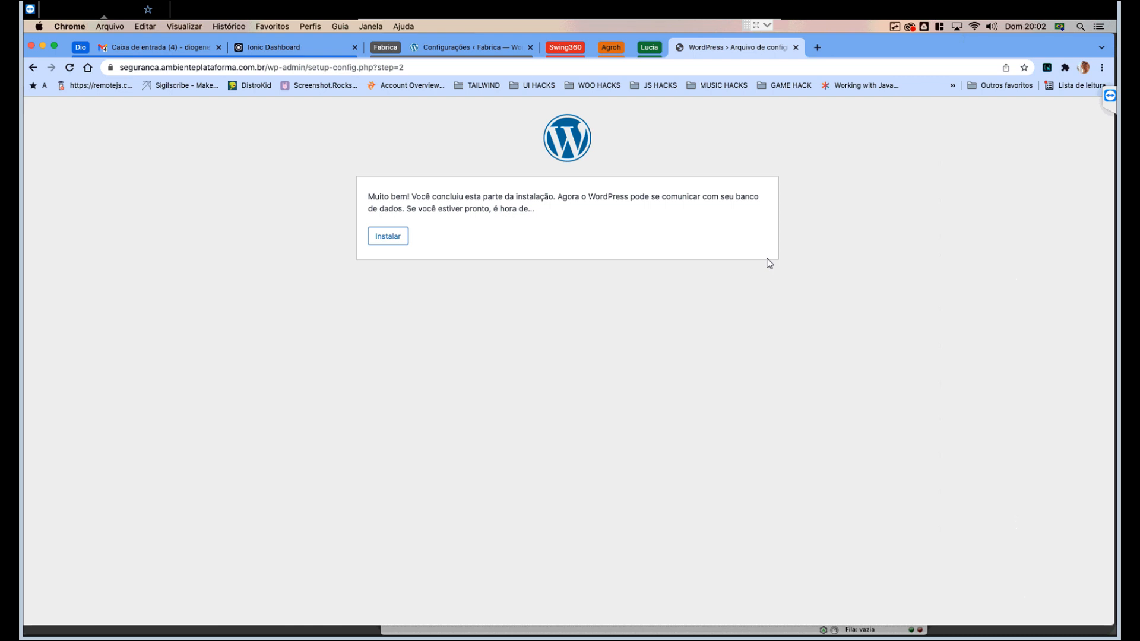
key(Tab)
key(Return)
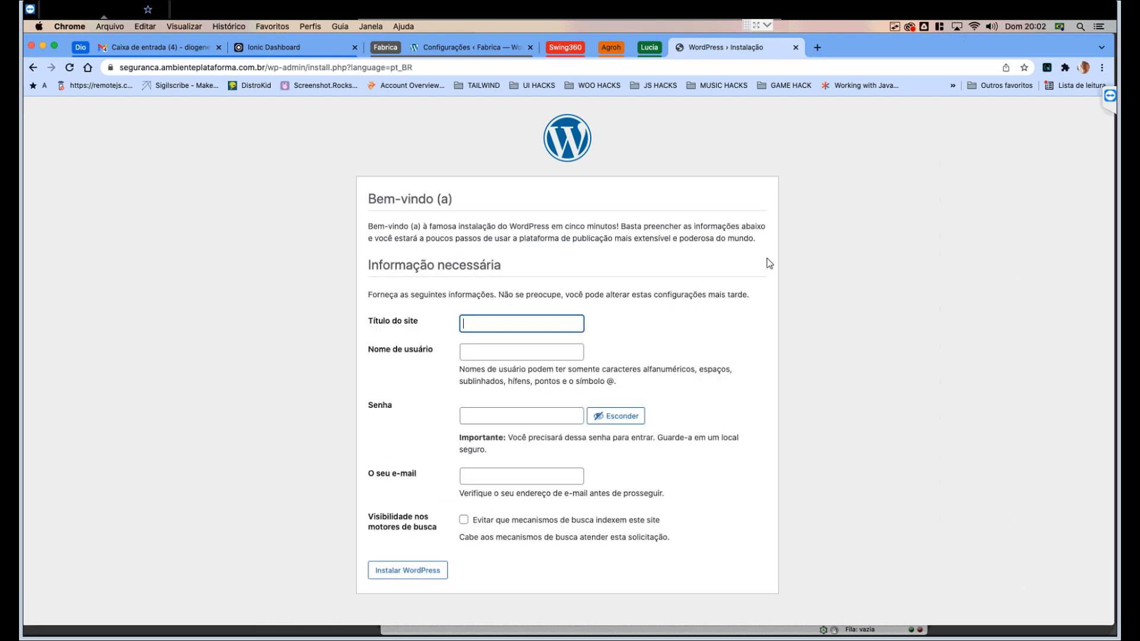
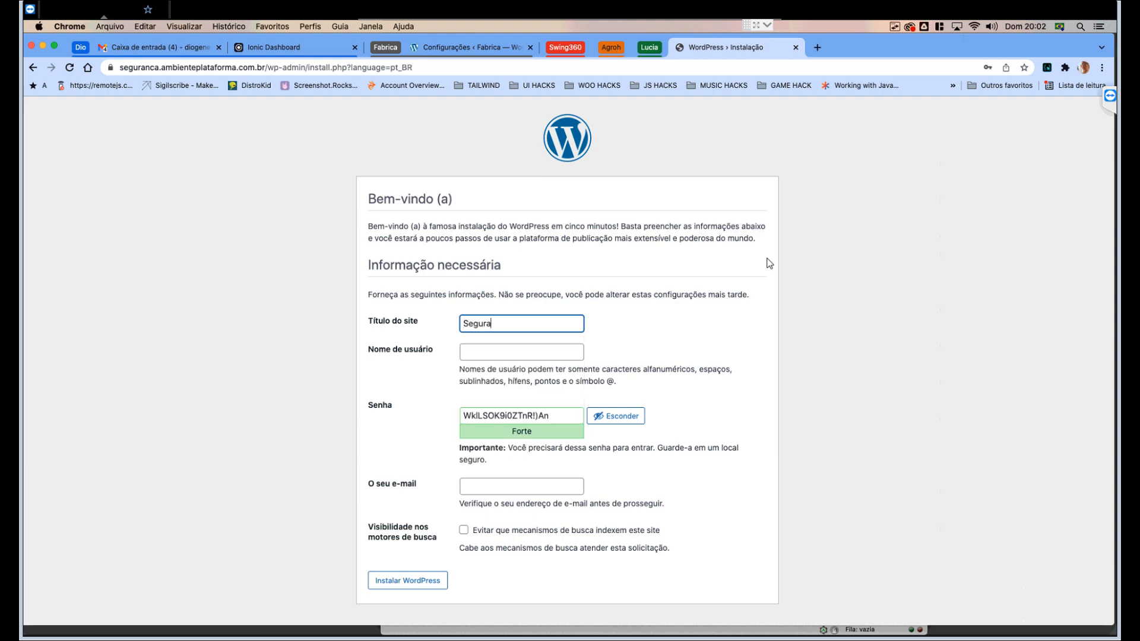
- Enter the site title Segurança and clear the mistyped username field
key(Tab)
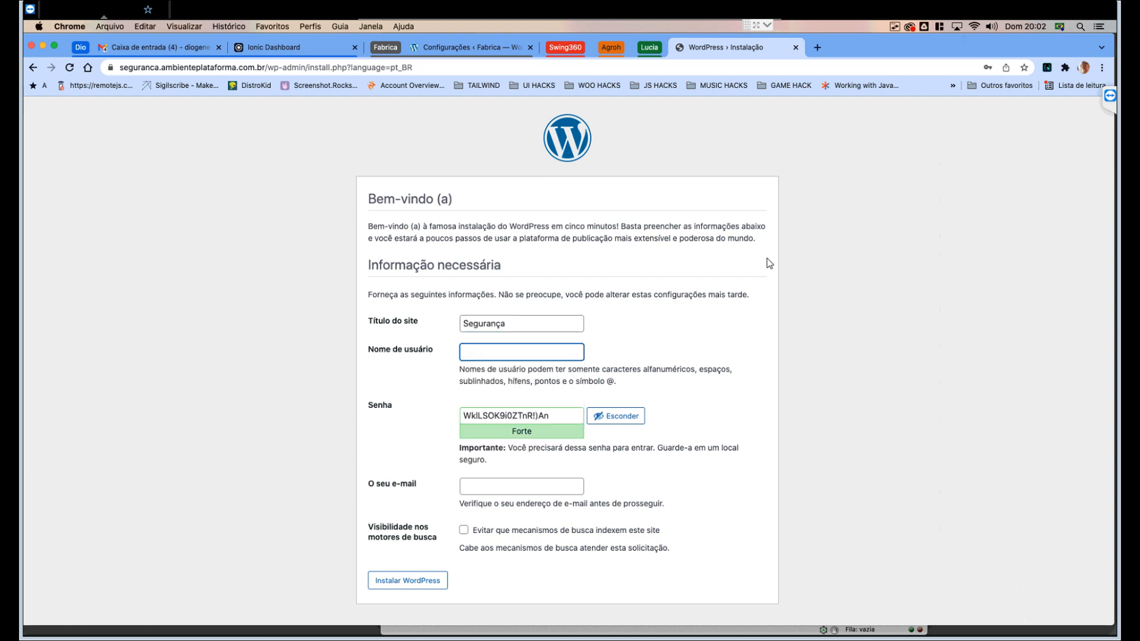
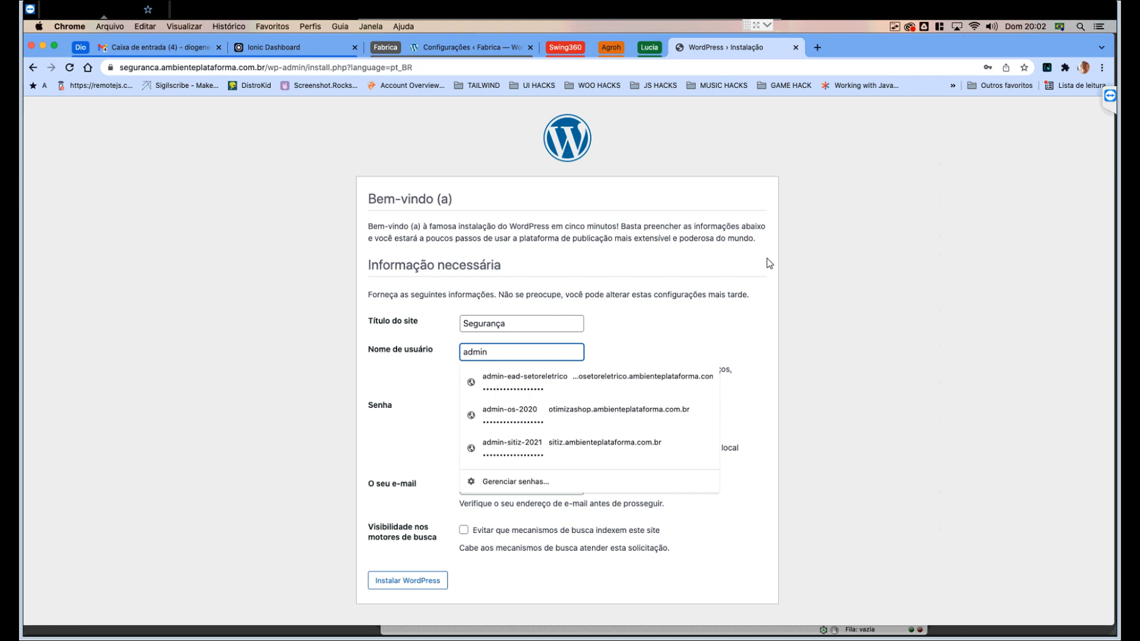
key(BackSpace)
key(BackSpace)
key(BackSpace)
key(BackSpace)
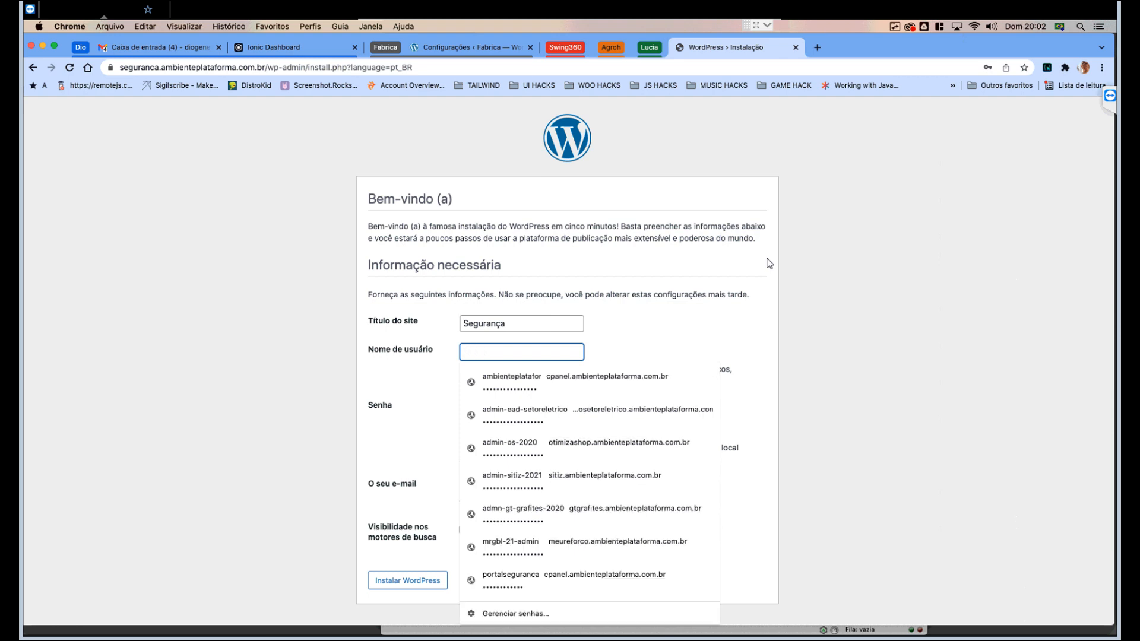
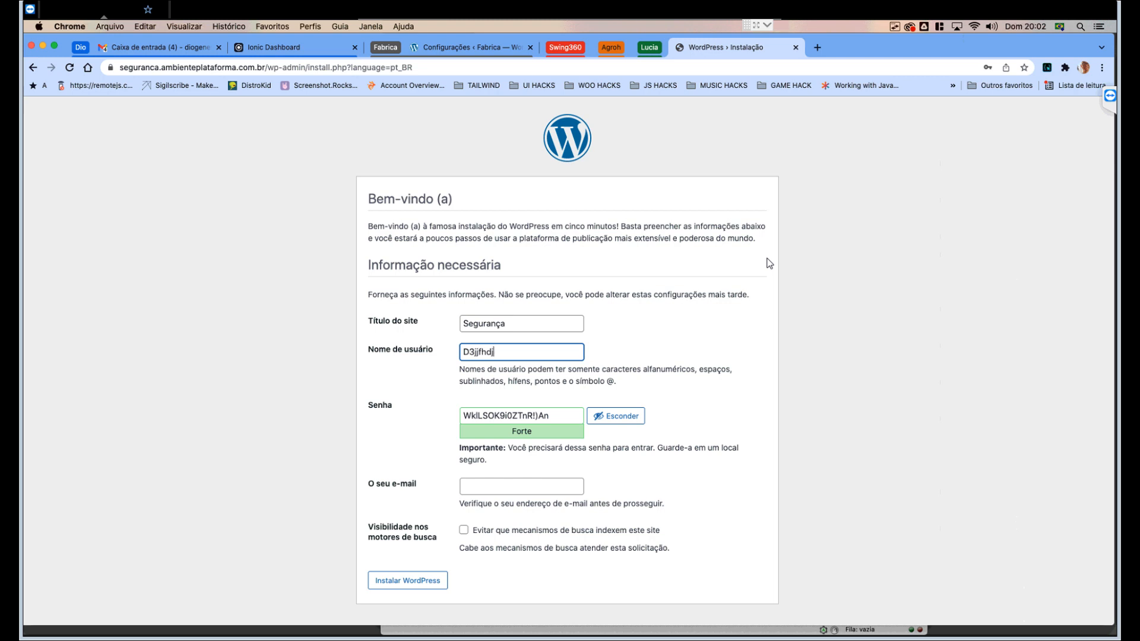
key(super+a)
key(BackSpace)
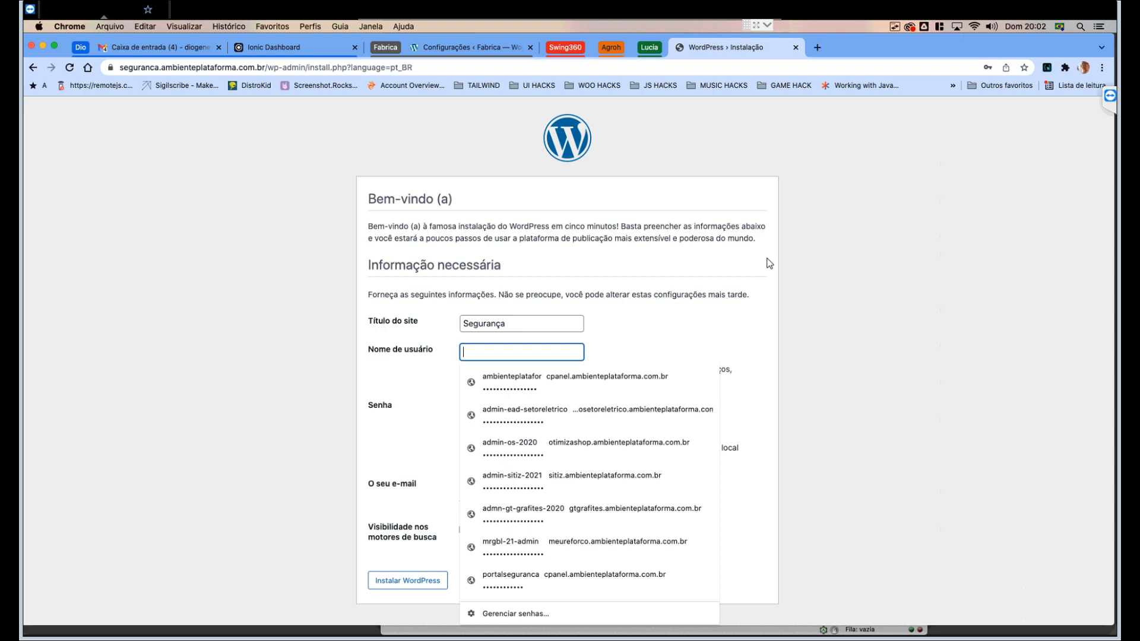
click(769, 263)
- Enter the new admin username in Nome de usuário
key(Tab)
text(admin)
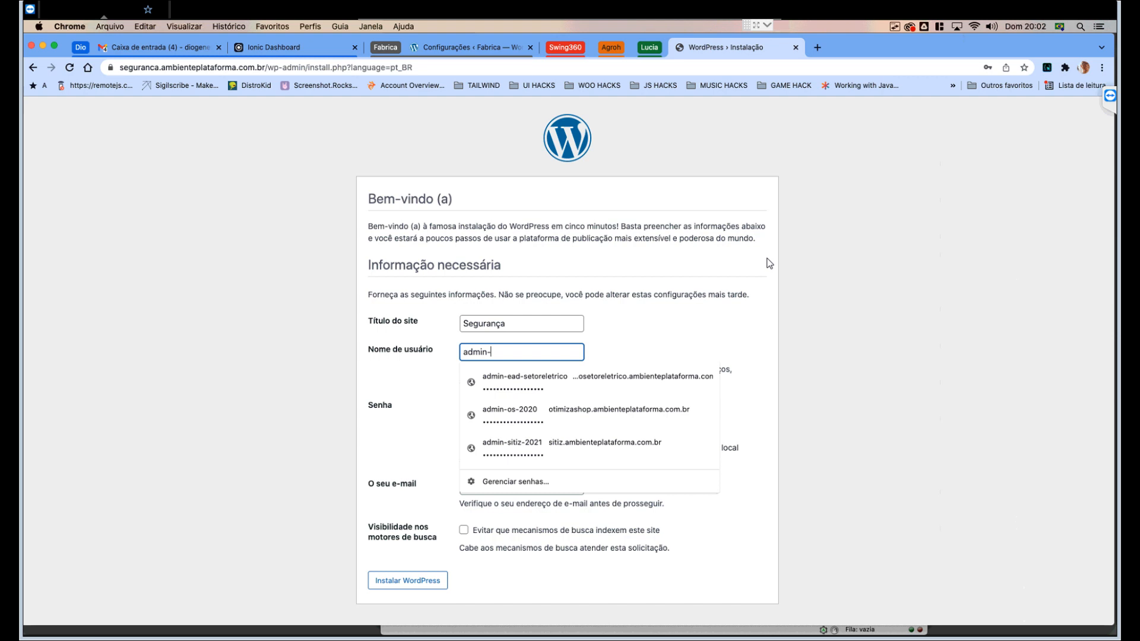
text(-199)
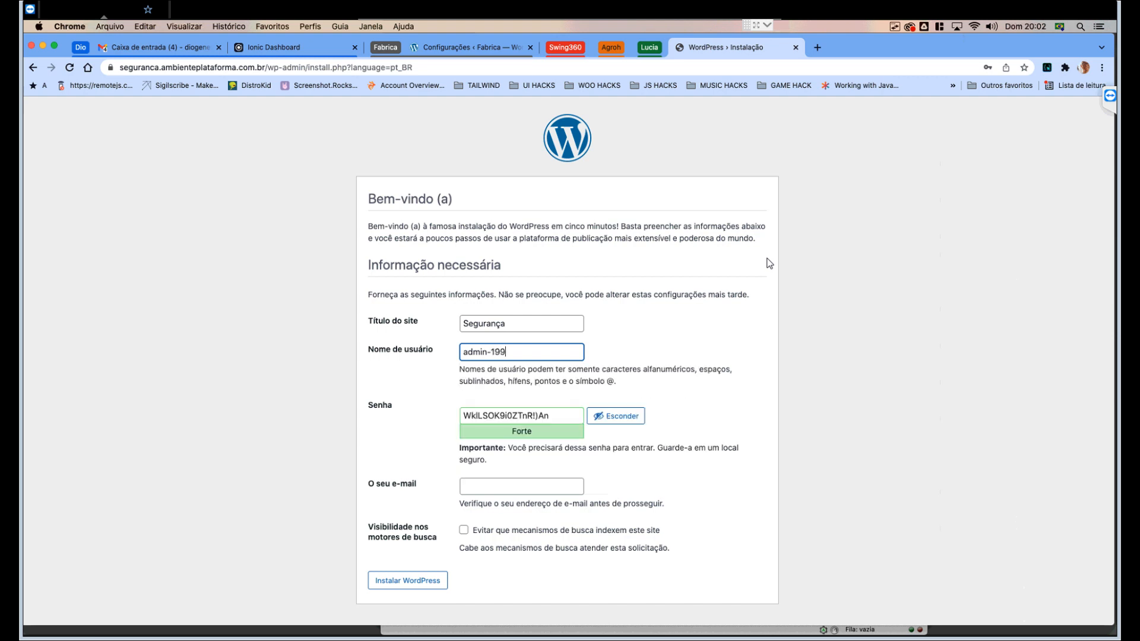
text(5-wp)
key(super+a)
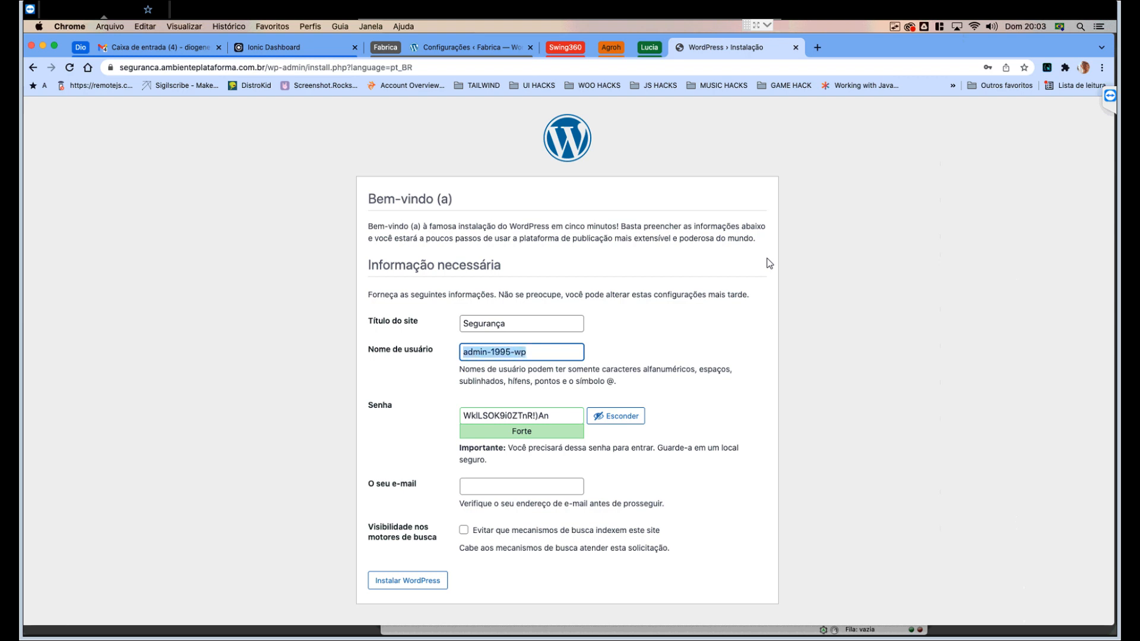
double_click(501, 352)
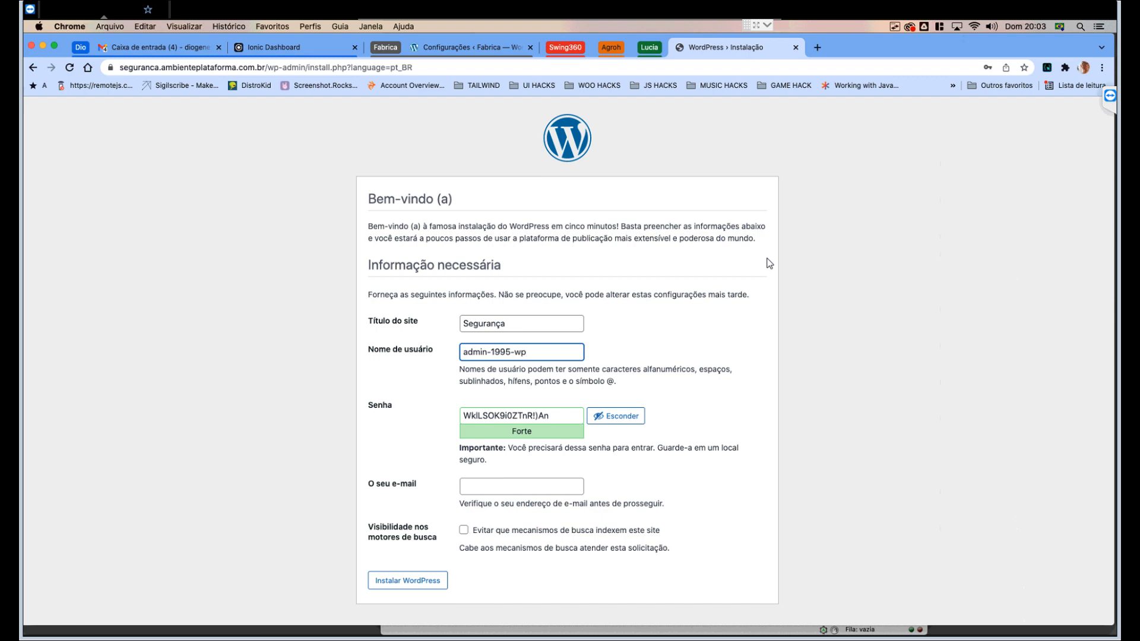
- Keep the generated password, pick the suggested e-mail and discourage search-engine indexing
key(Tab)
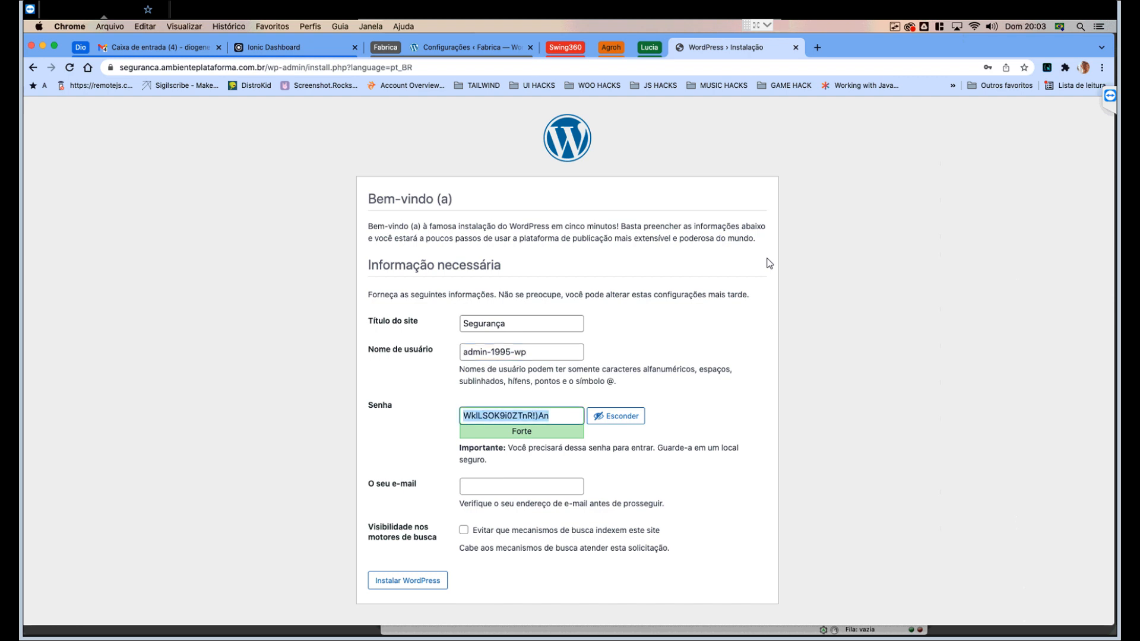
key(Tab)
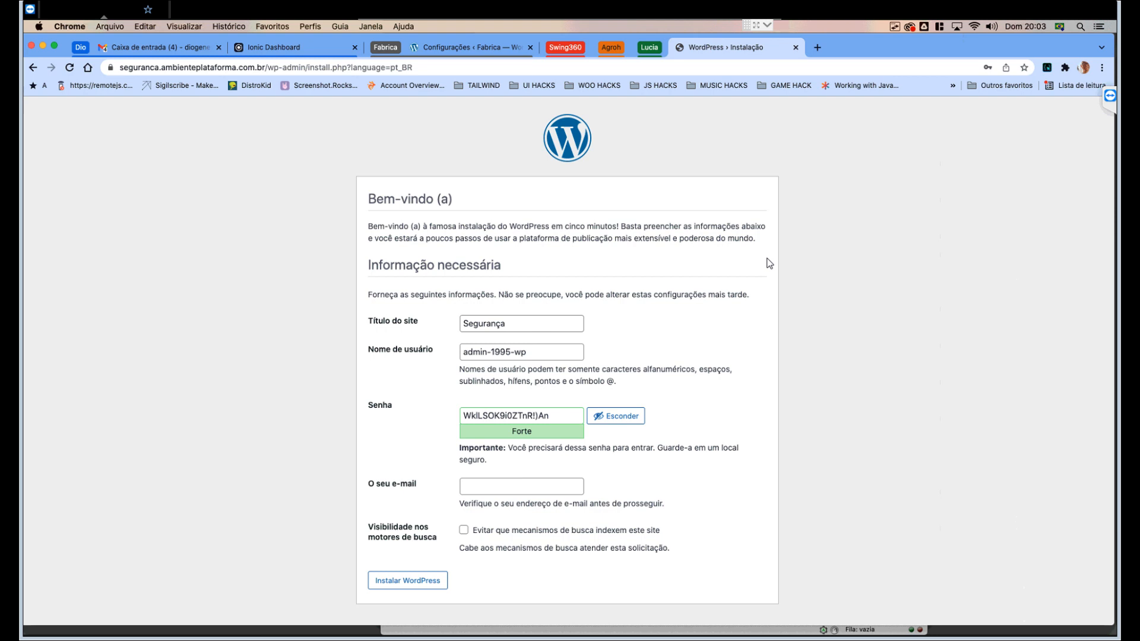
key(Tab)
key(Down)
key(Down)
key(Down)
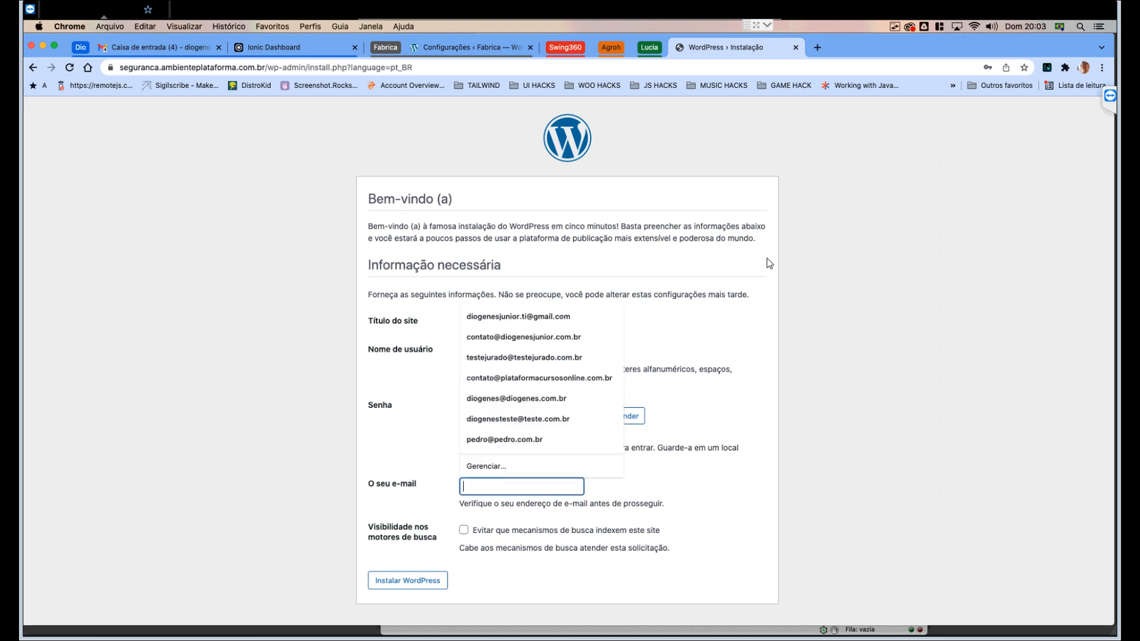
key(Up)
key(Return)
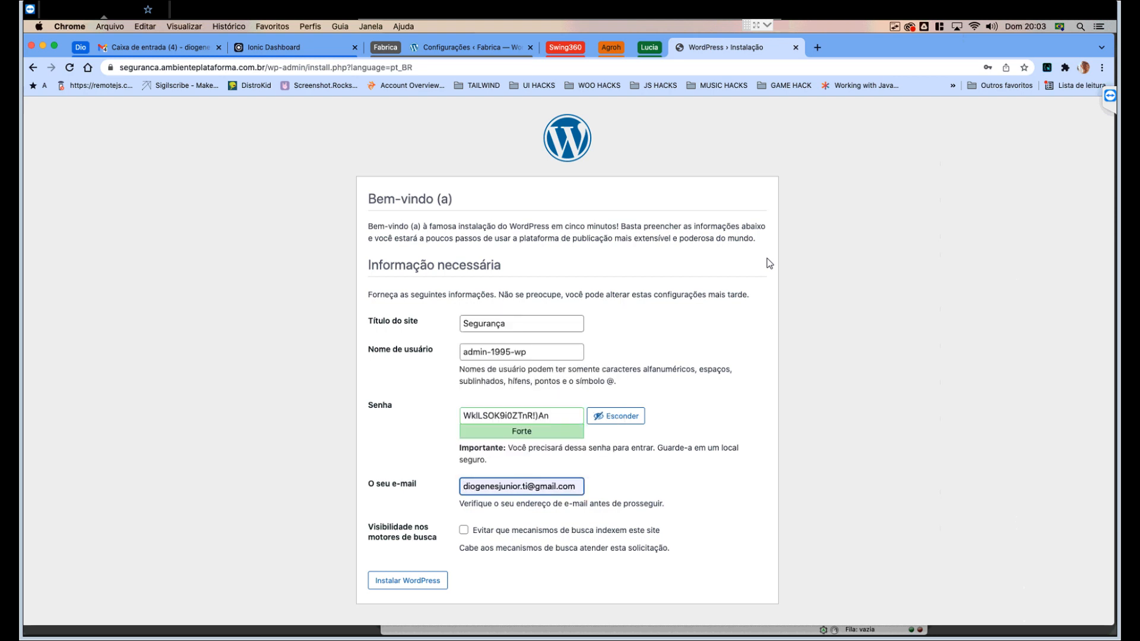
key(Tab)
key(space)
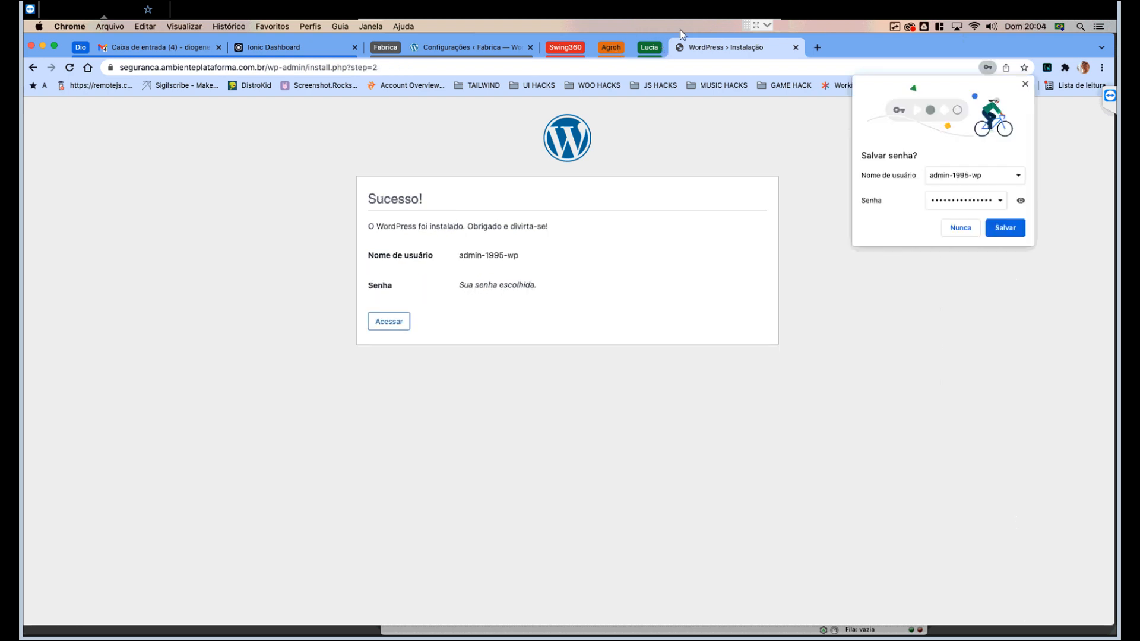
- Save the new login in Chrome and log in to the WordPress admin
click(1005, 228)
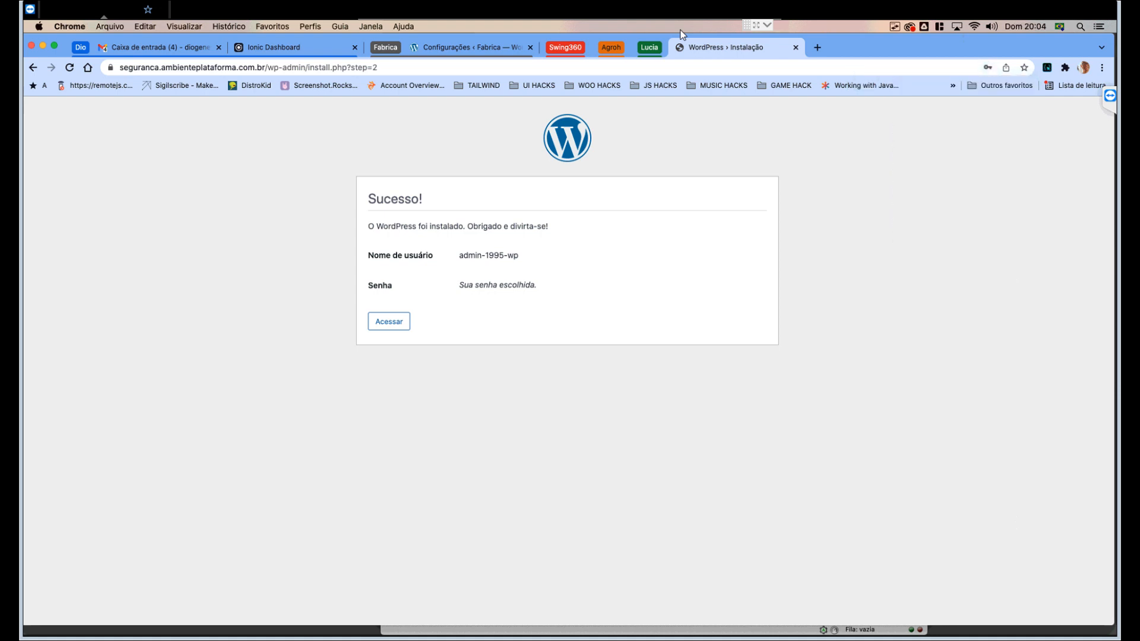
click(389, 321)
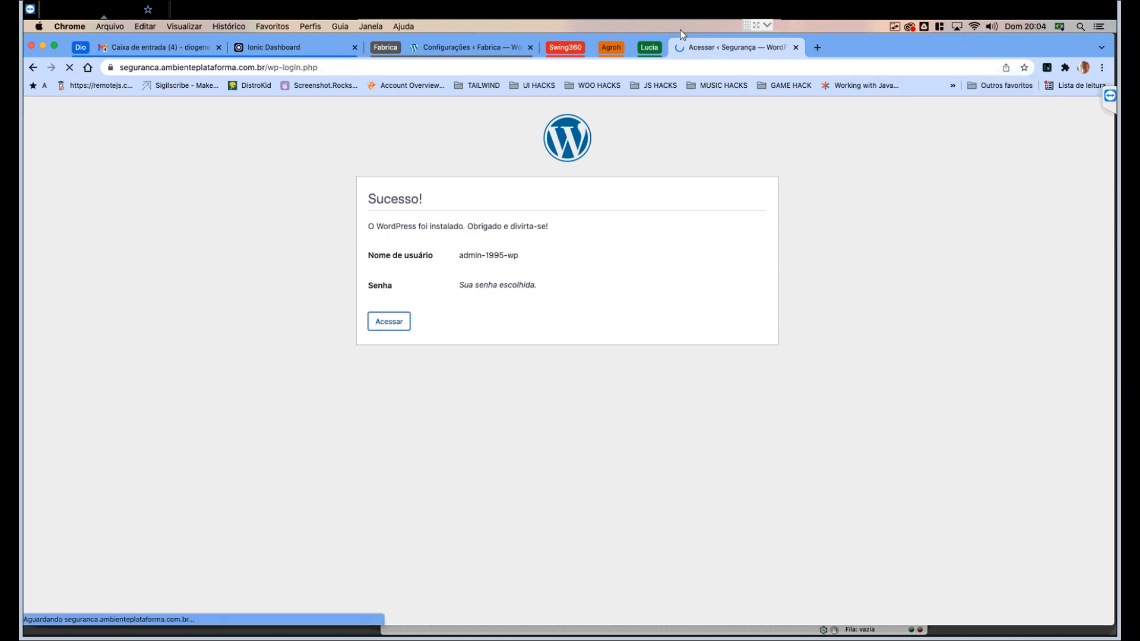
click(633, 333)
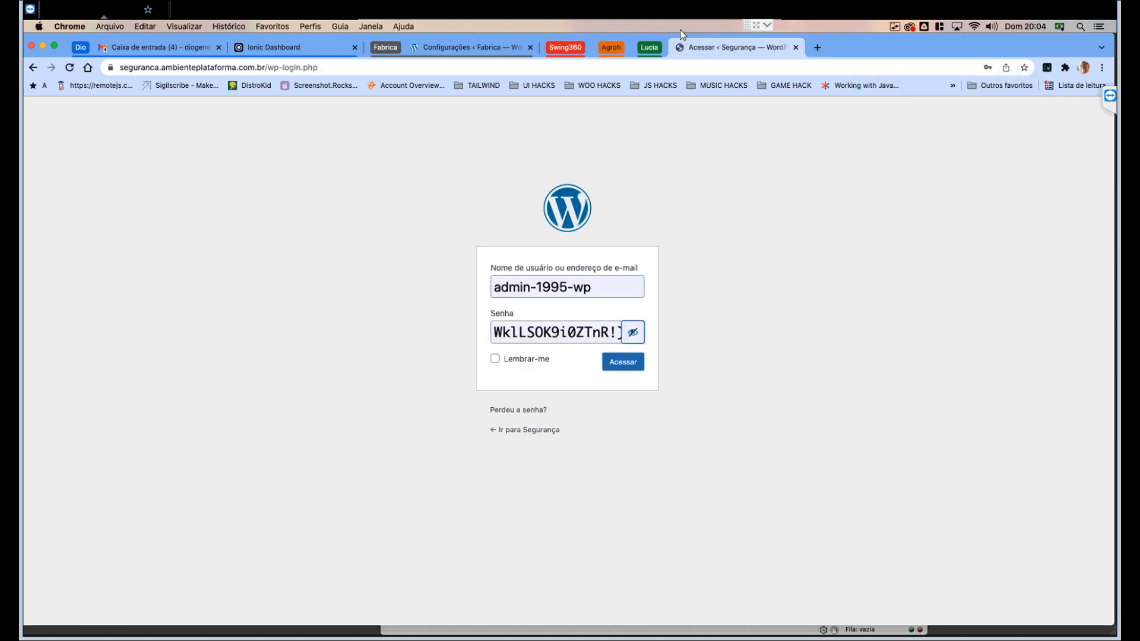
click(623, 361)
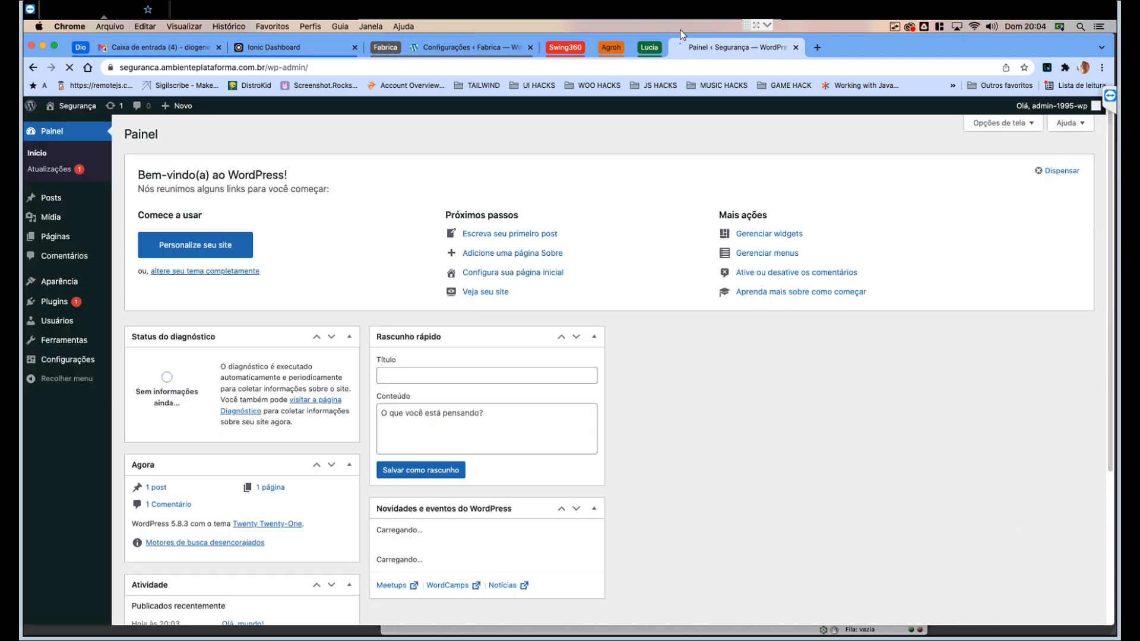
- Open the live Segurança site in a new tab via Visitar site
scroll(608, 369, up, 1)
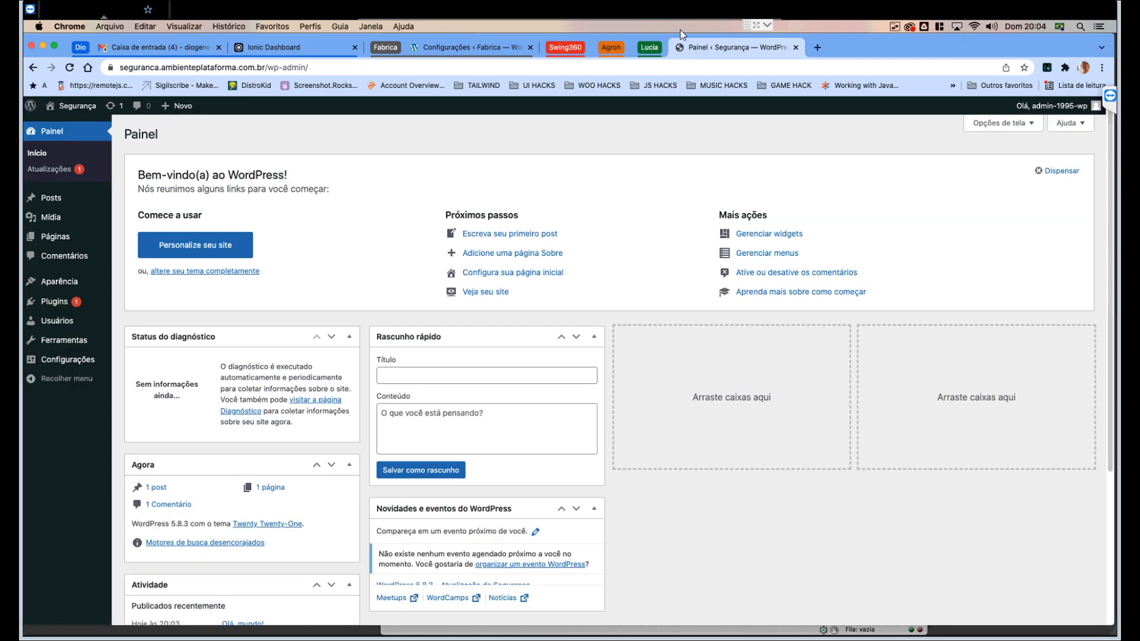
mouse_move(78, 106)
right_click(77, 125)
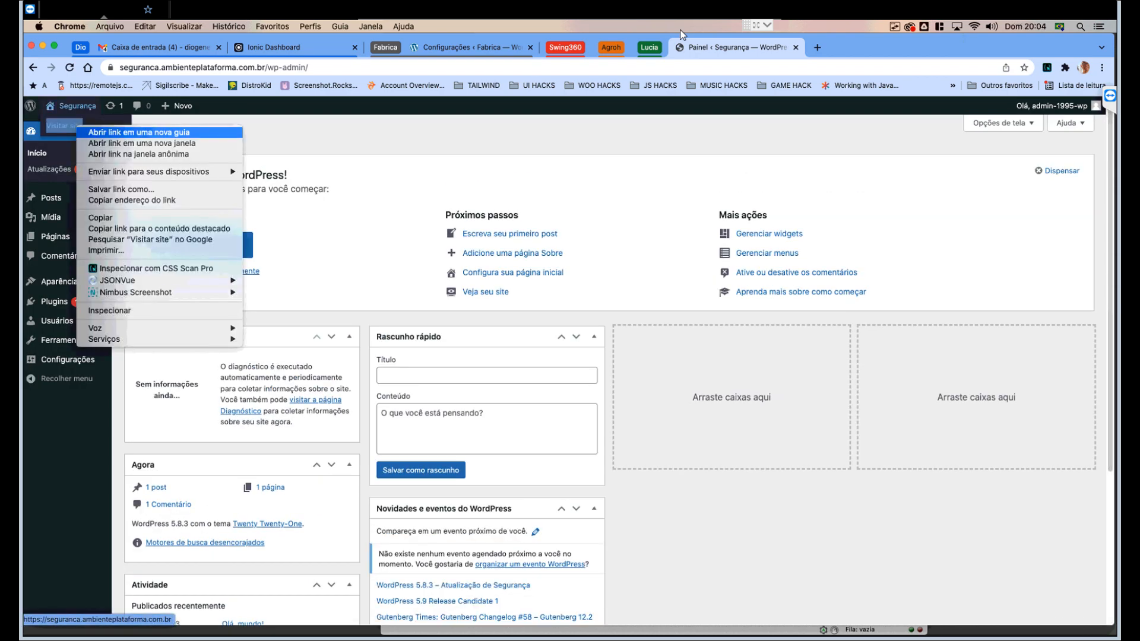
click(138, 133)
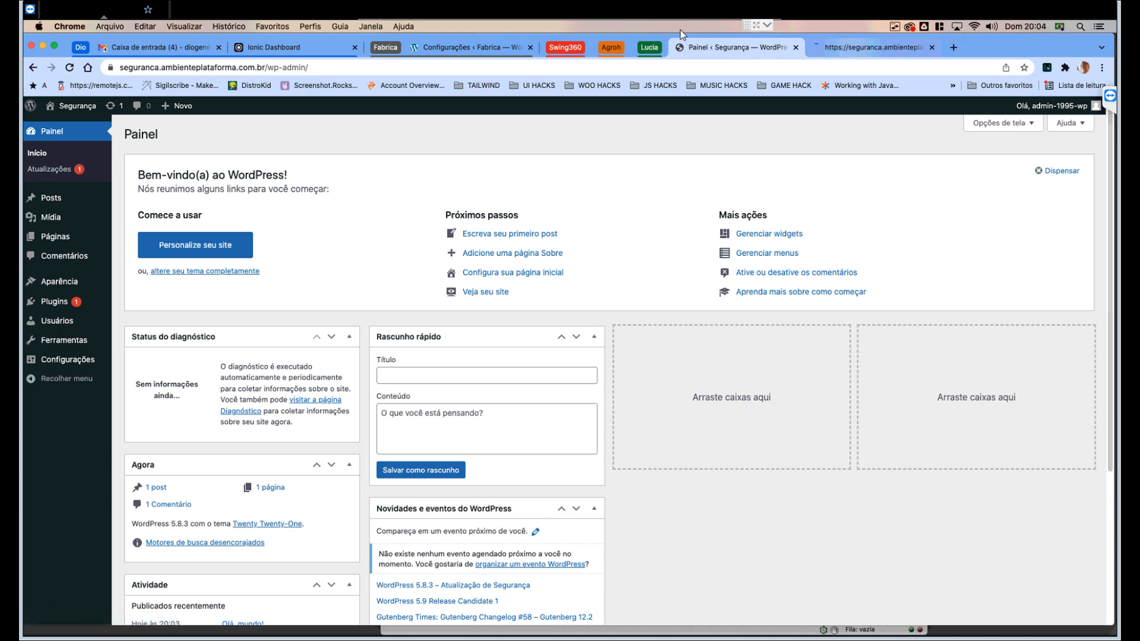
key(ctrl+Tab)
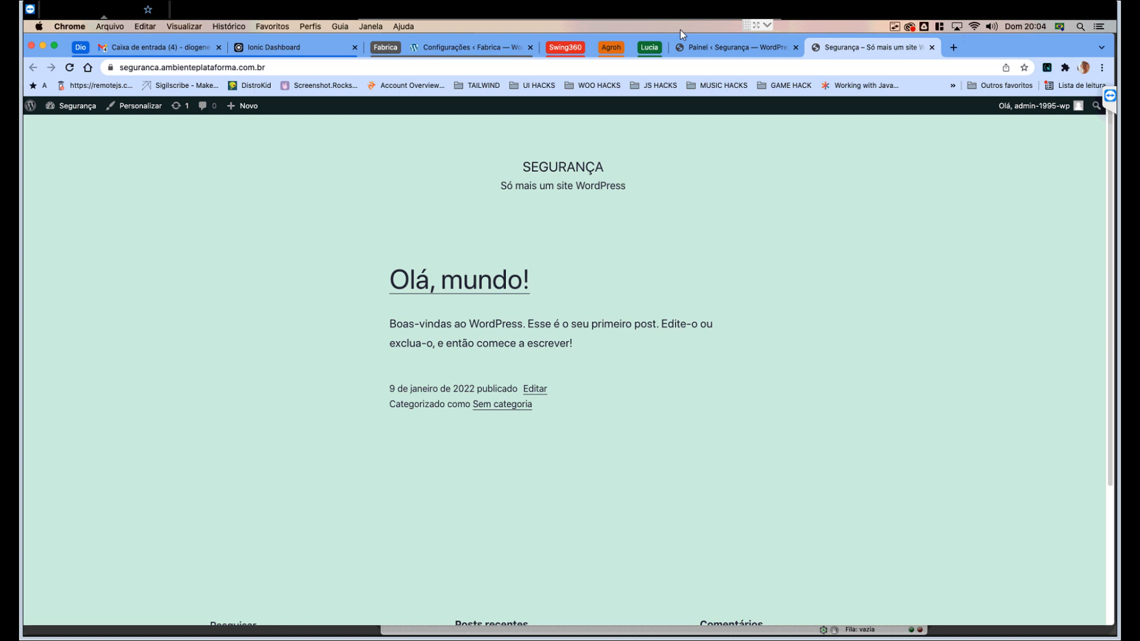
- Refresh the remote public_html listing in FileZilla Pro
mouse_move(418, 623)
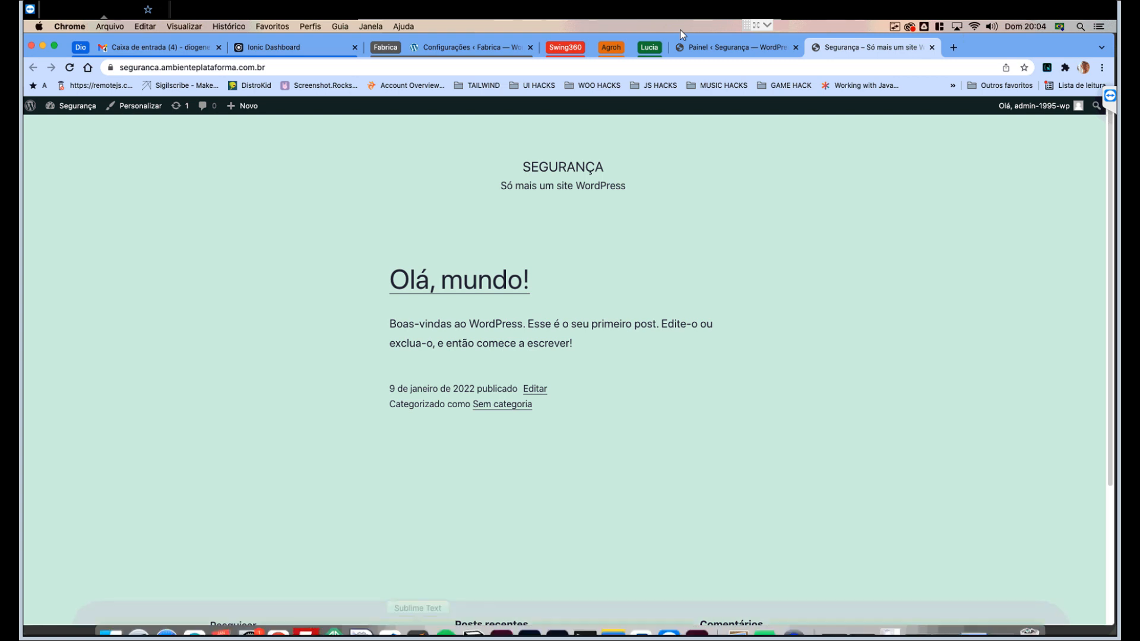
click(306, 617)
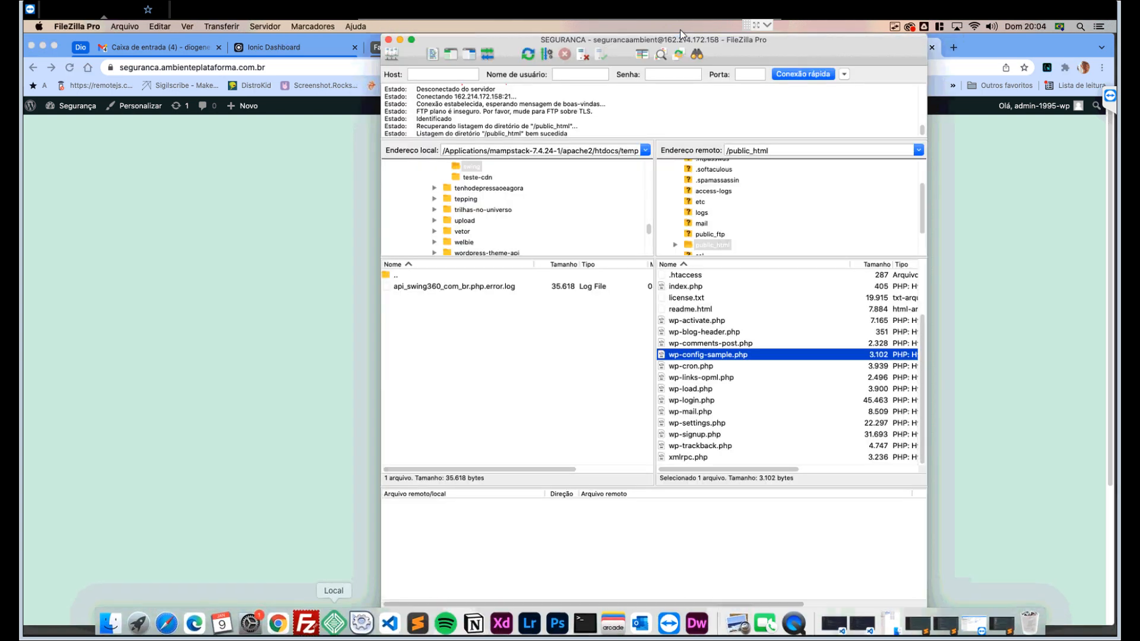
right_click(712, 358)
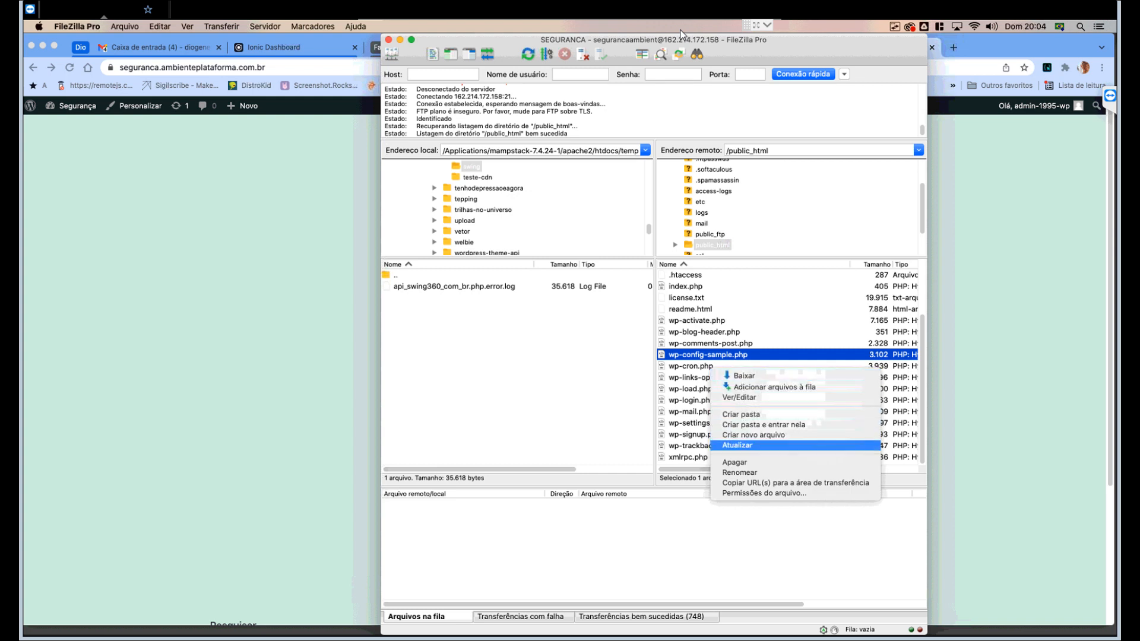
click(737, 445)
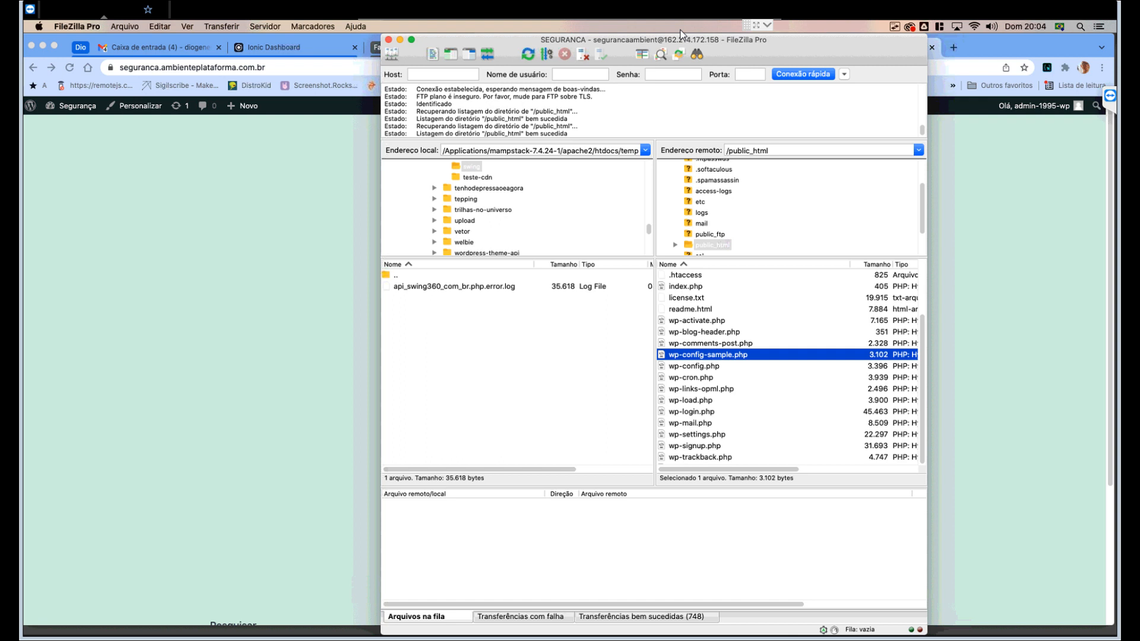
- Compare wp-config.php (3.396 bytes) with wp-config-sample.php (3.102 bytes)
scroll(786, 363, up, 3)
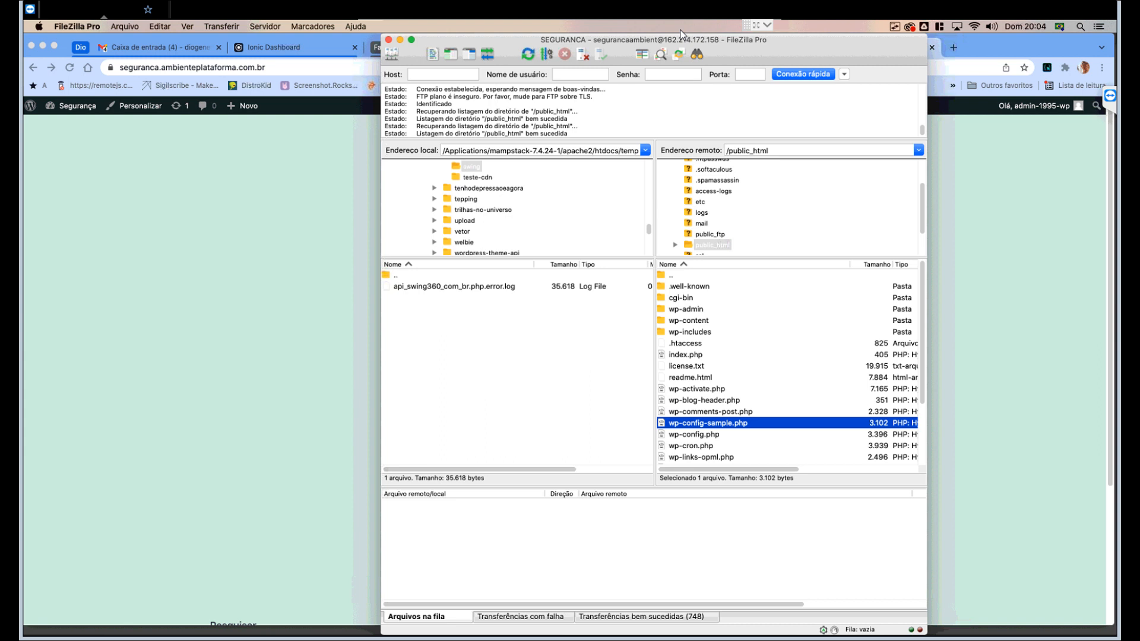
scroll(789, 368, down, 3)
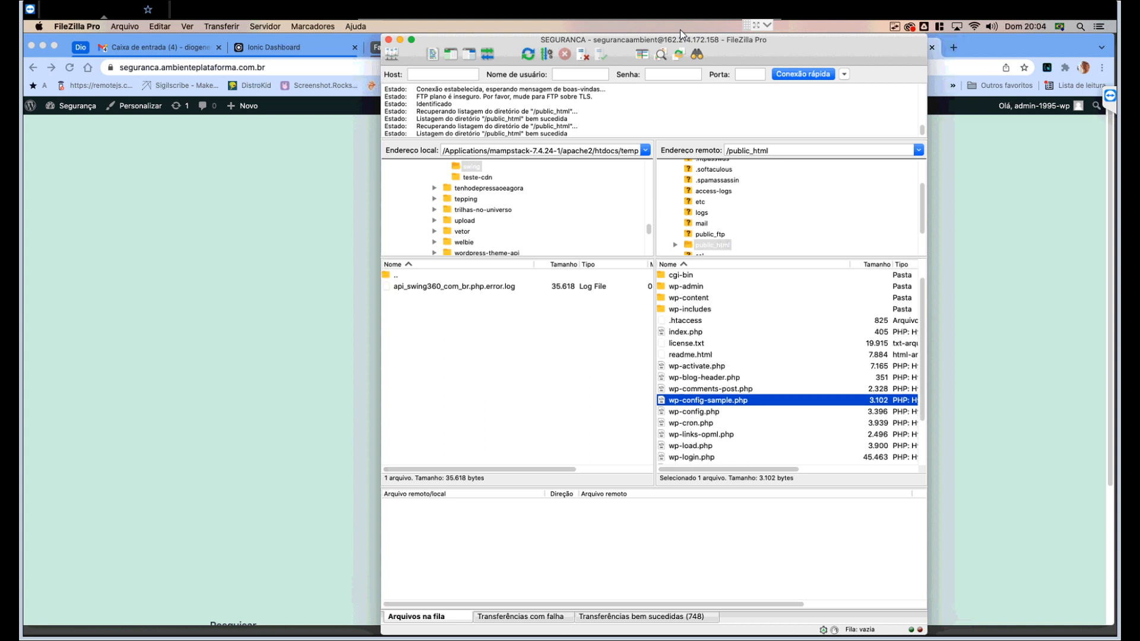
key(Down)
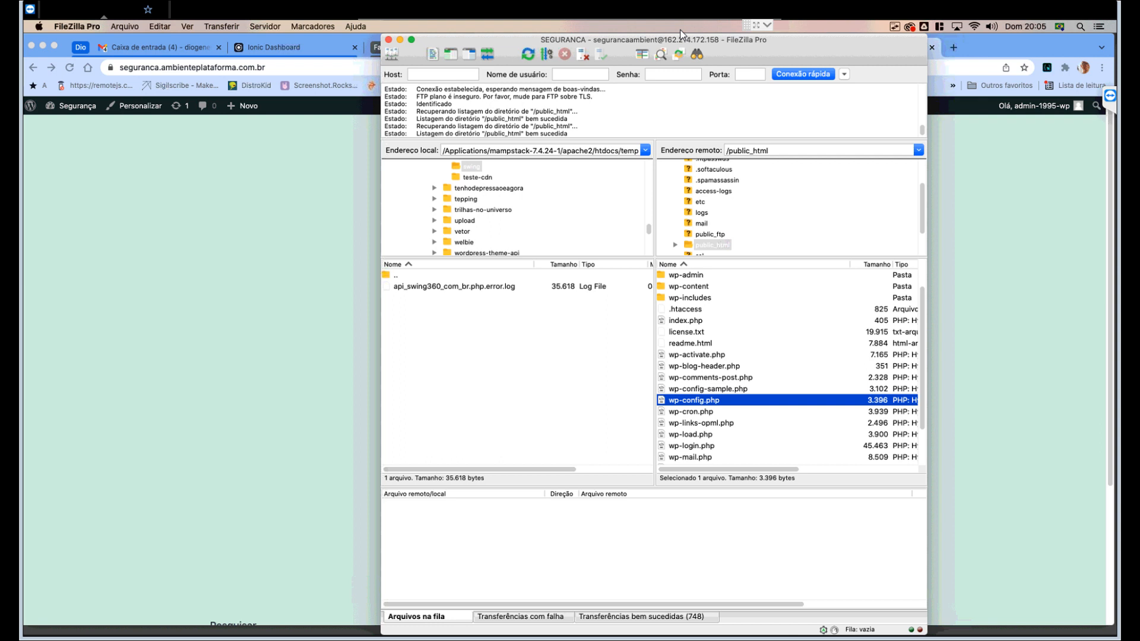
key(Up)
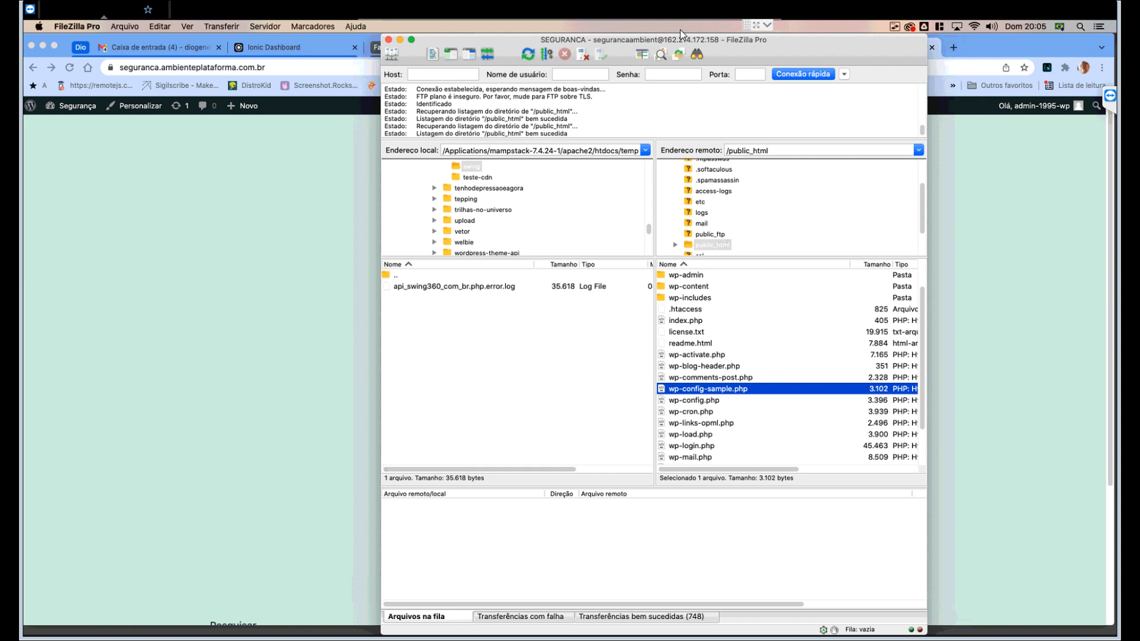
key(Down)
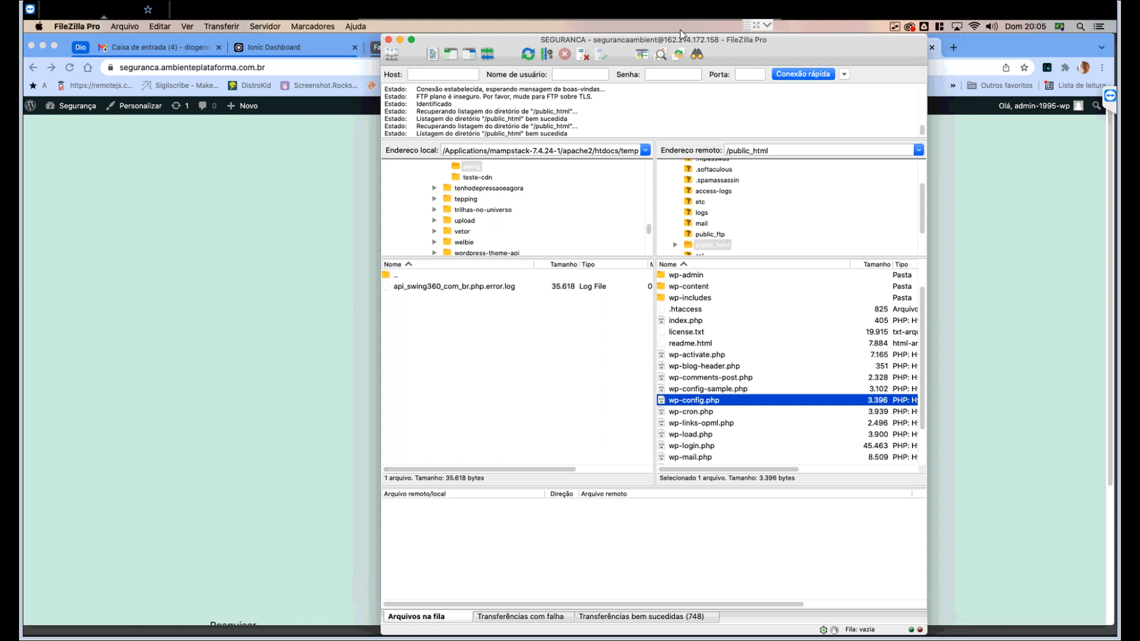
key(Up)
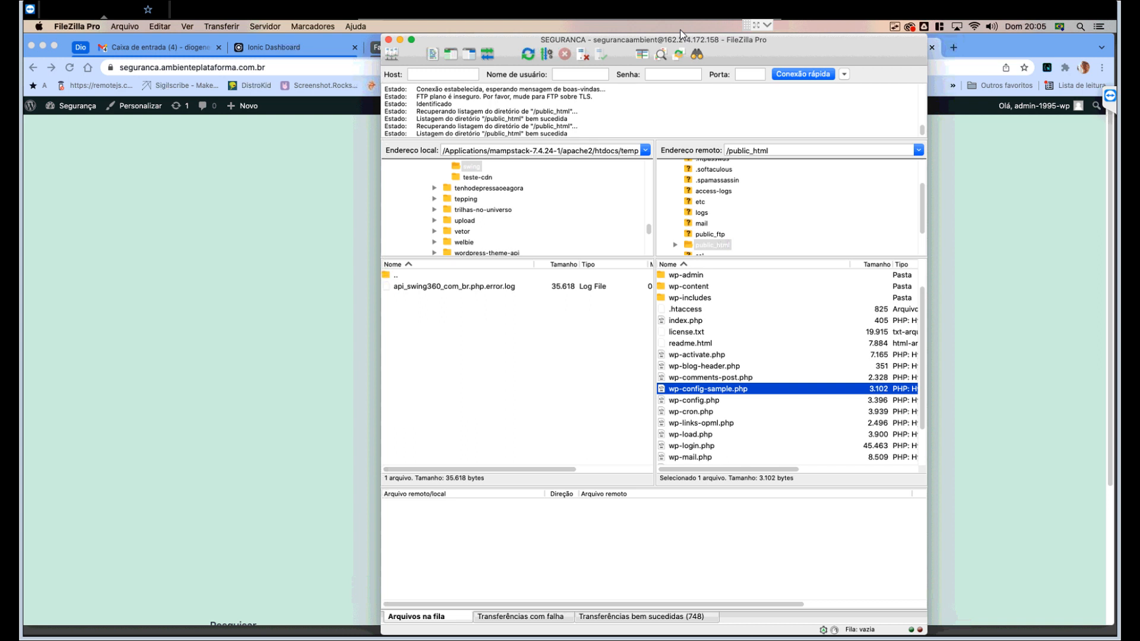
key(Down)
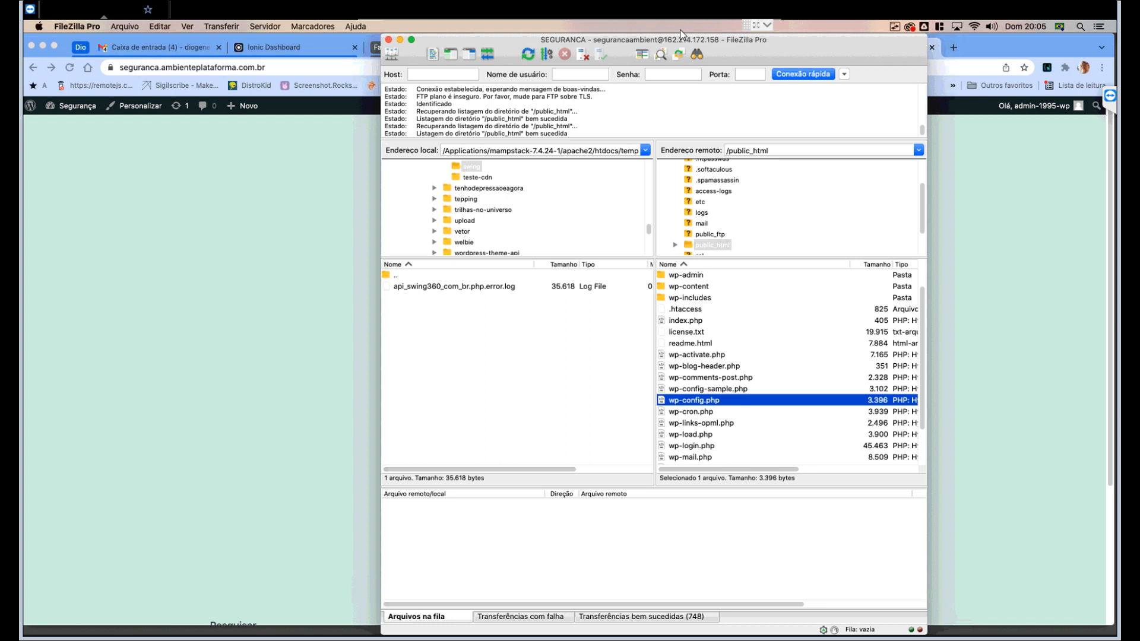
- Delete wp-config-sample.php from public_html on the server
click(706, 388)
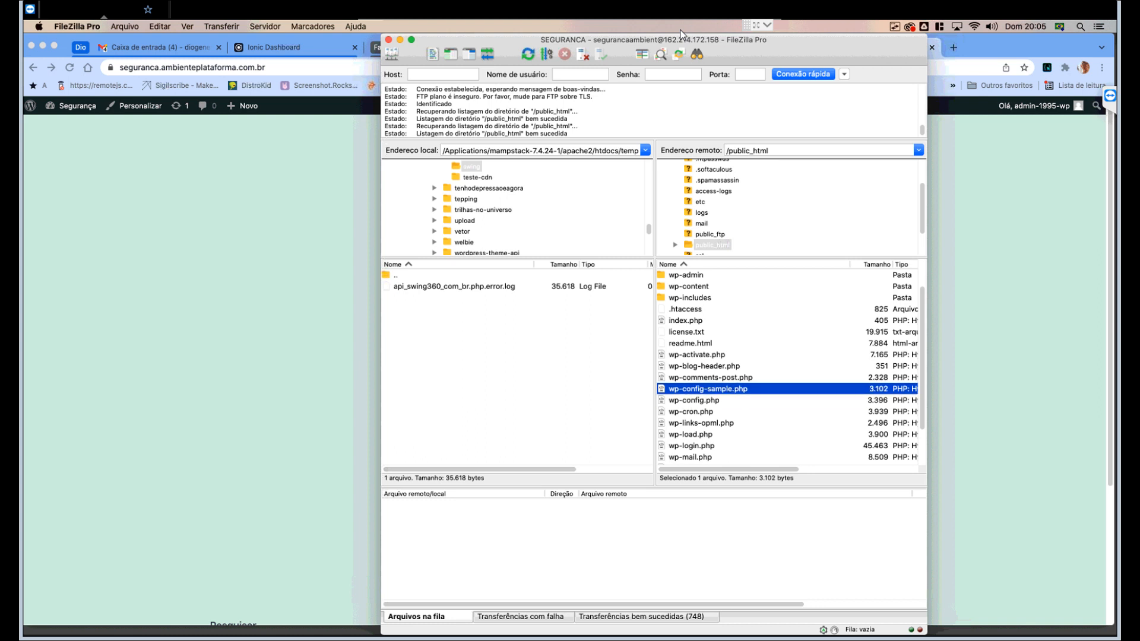
right_click(706, 386)
key(Return)
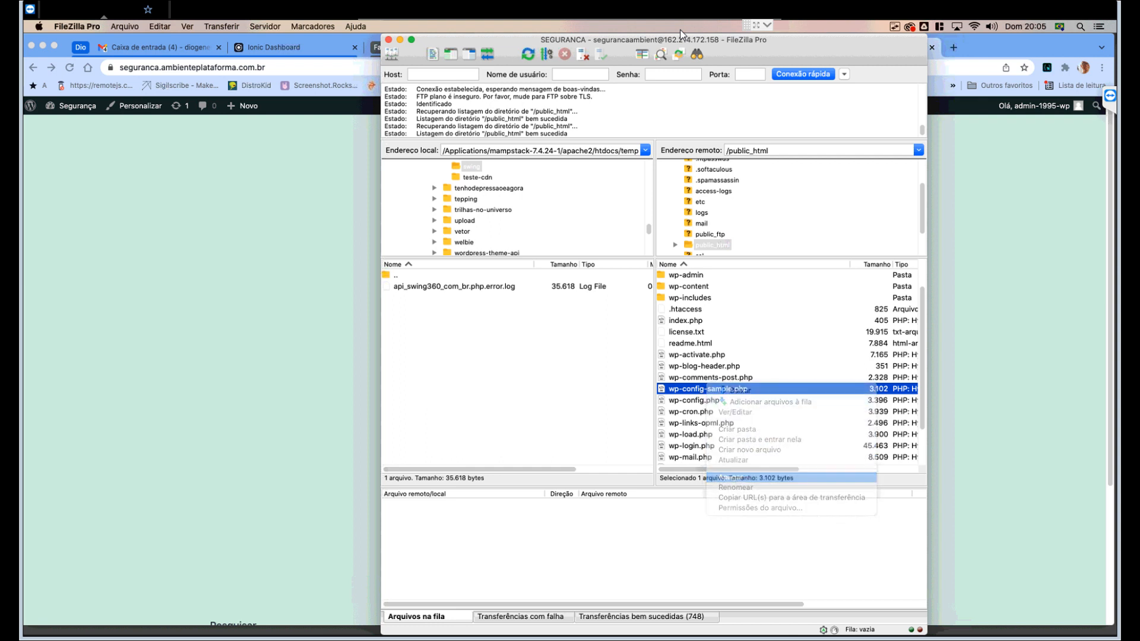
key(Return)
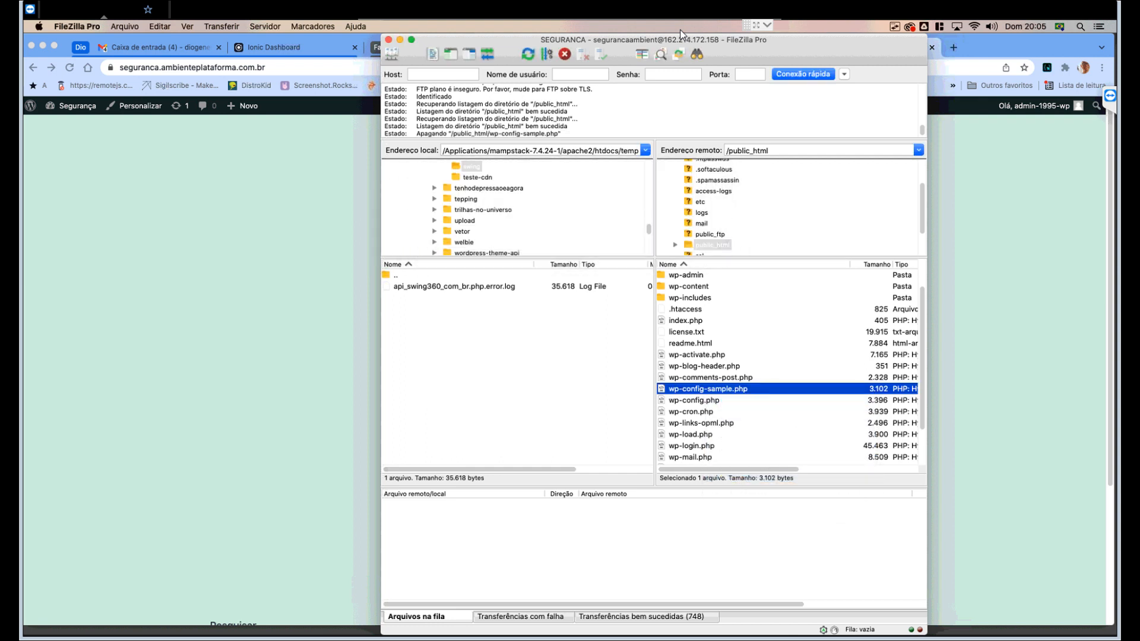
click(694, 389)
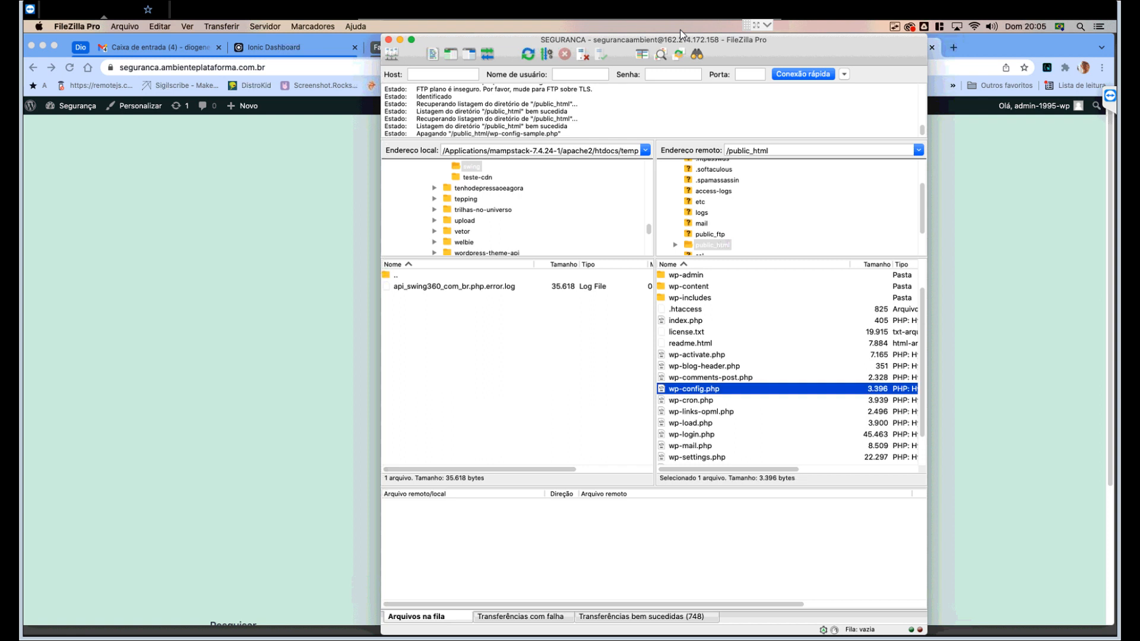
- Go up from public_html to the server's root folder listing
scroll(787, 365, up, 3)
scroll(787, 365, down, 3)
scroll(786, 365, up, 3)
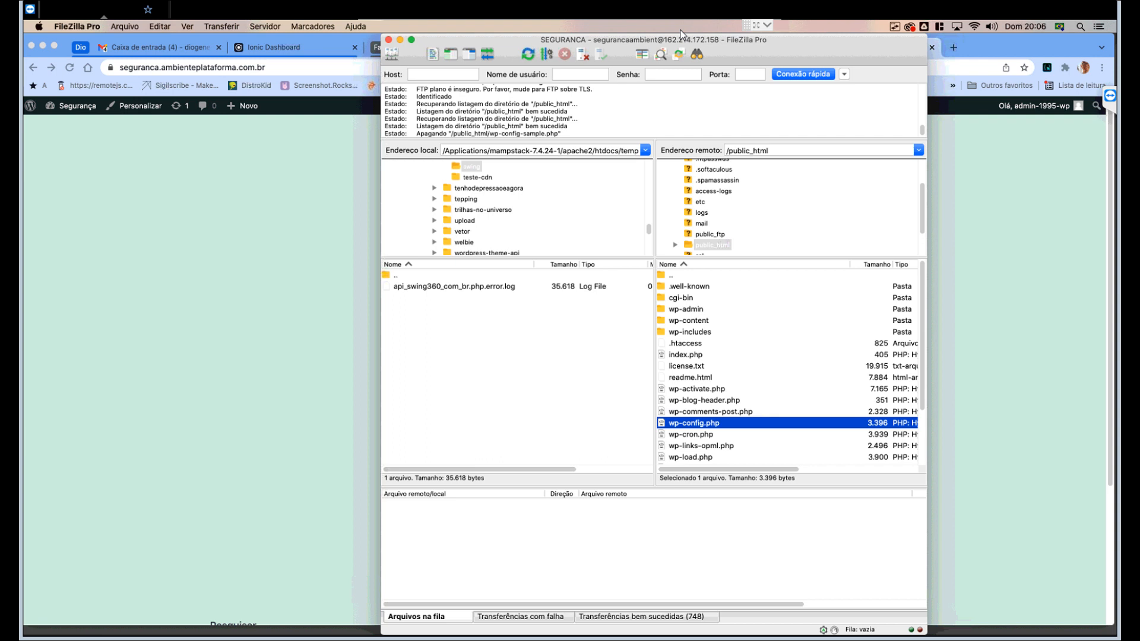
double_click(671, 275)
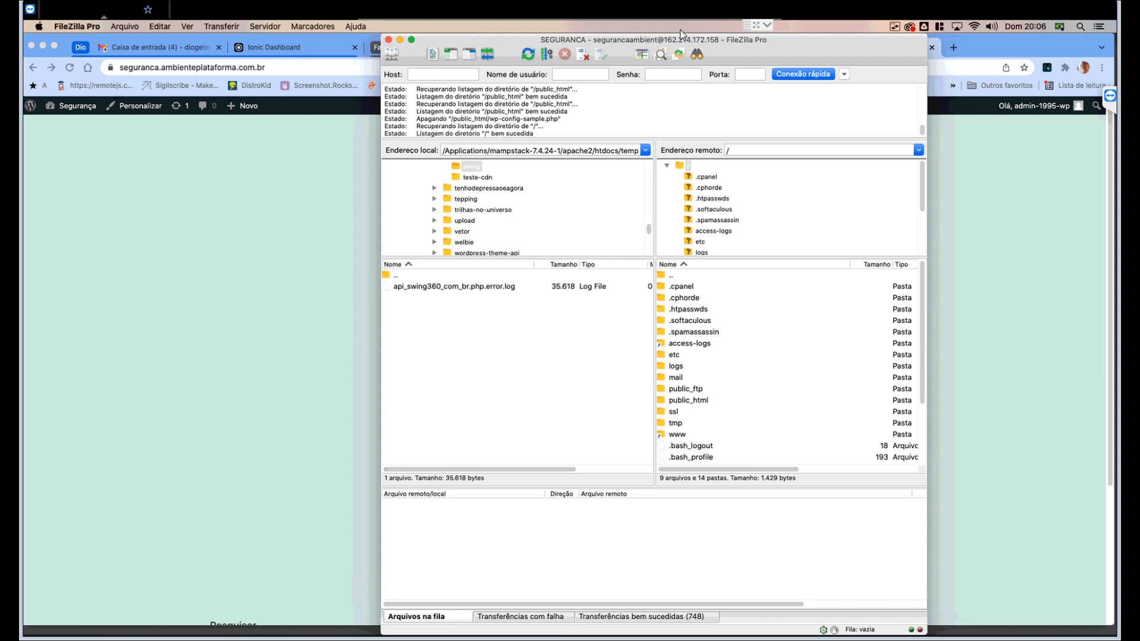
click(688, 400)
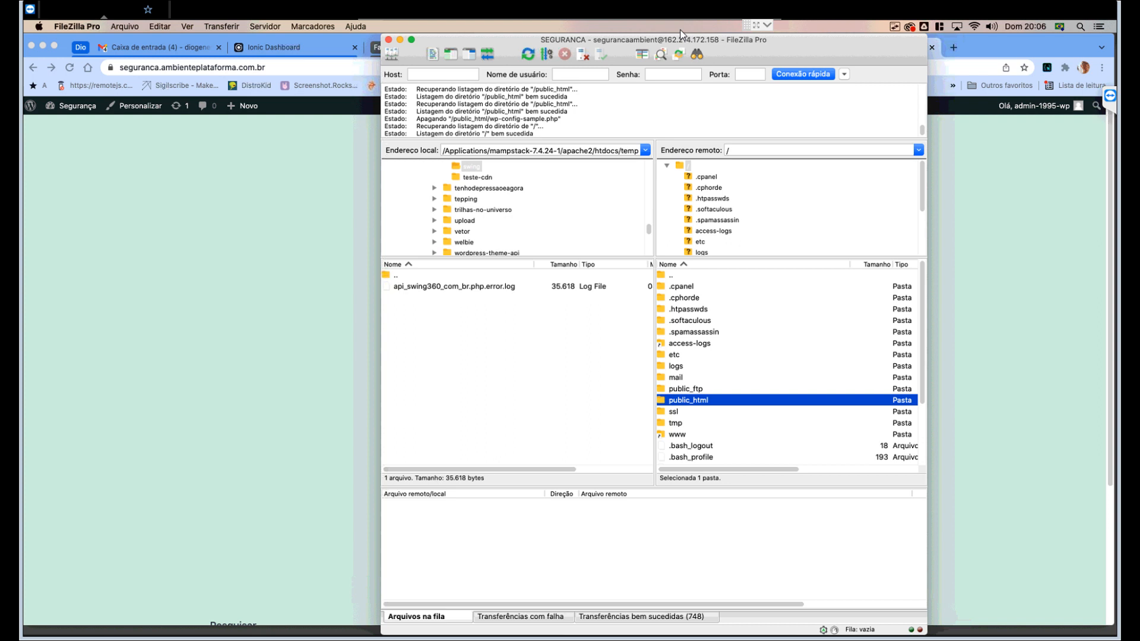
scroll(790, 362, down, 3)
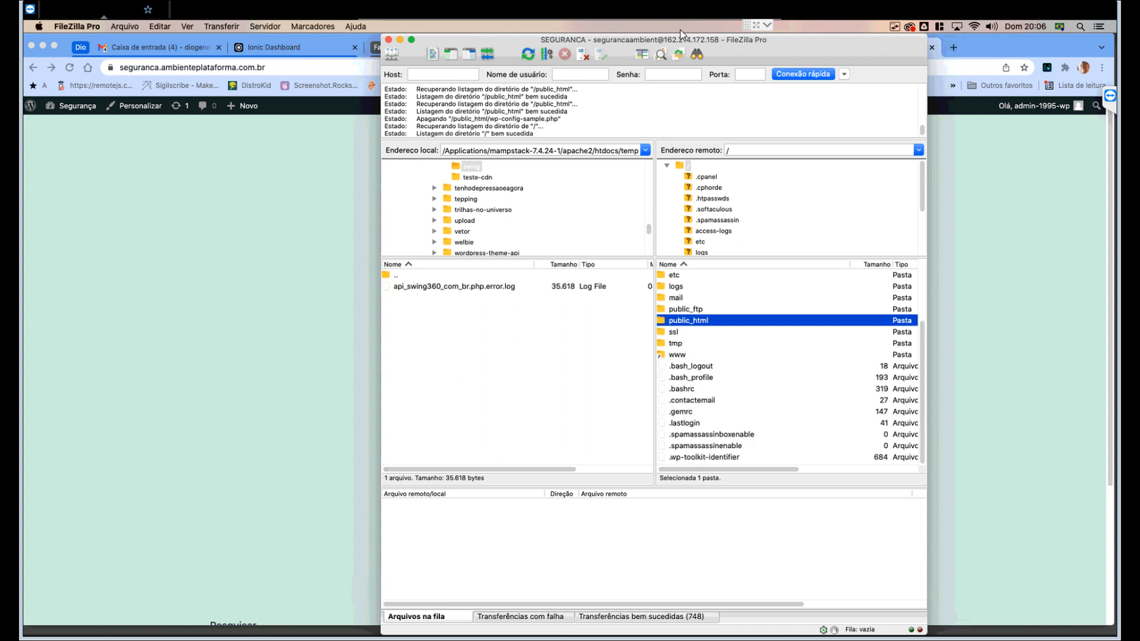
scroll(789, 362, up, 3)
scroll(790, 362, down, 3)
scroll(790, 365, up, 3)
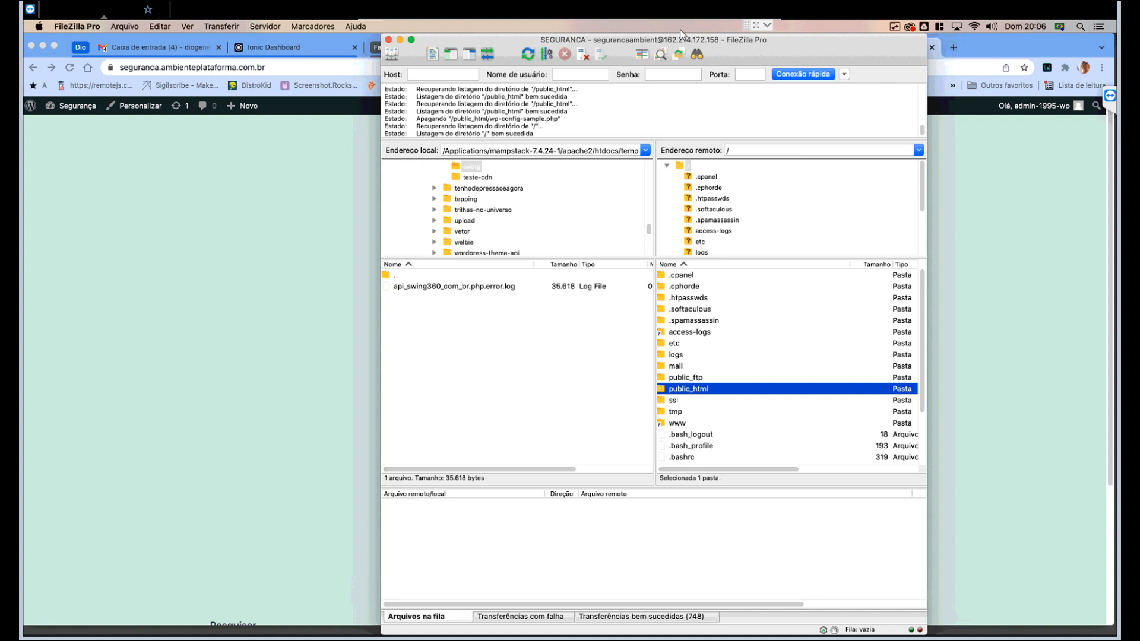
- Move wp-config.php from public_html up into the server root folder and view the root
key(Return)
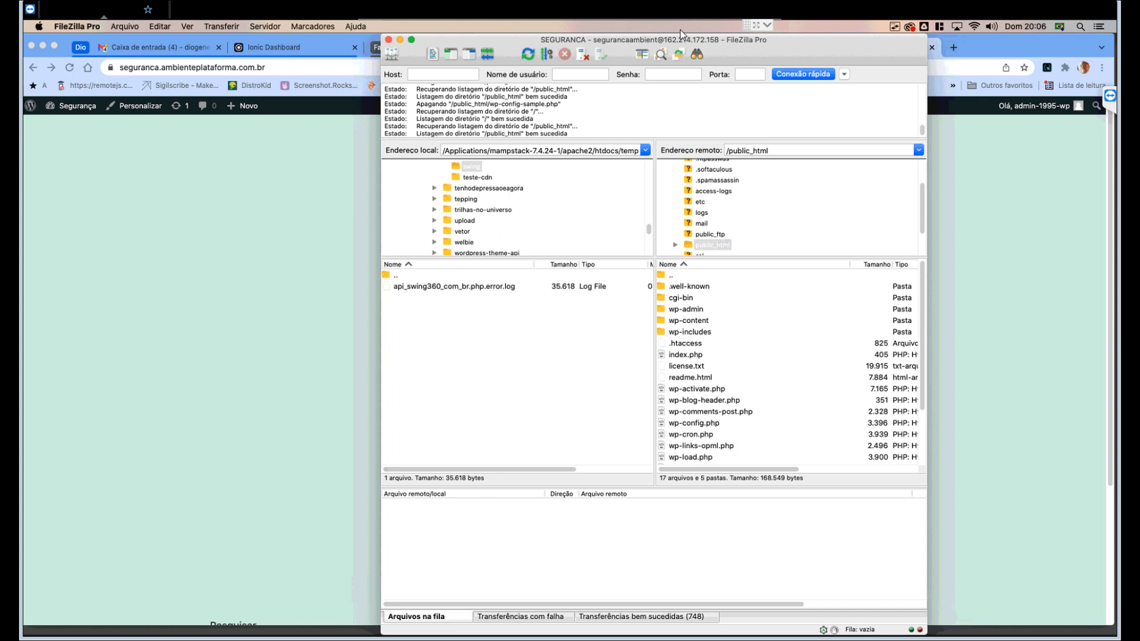
scroll(790, 368, down, 3)
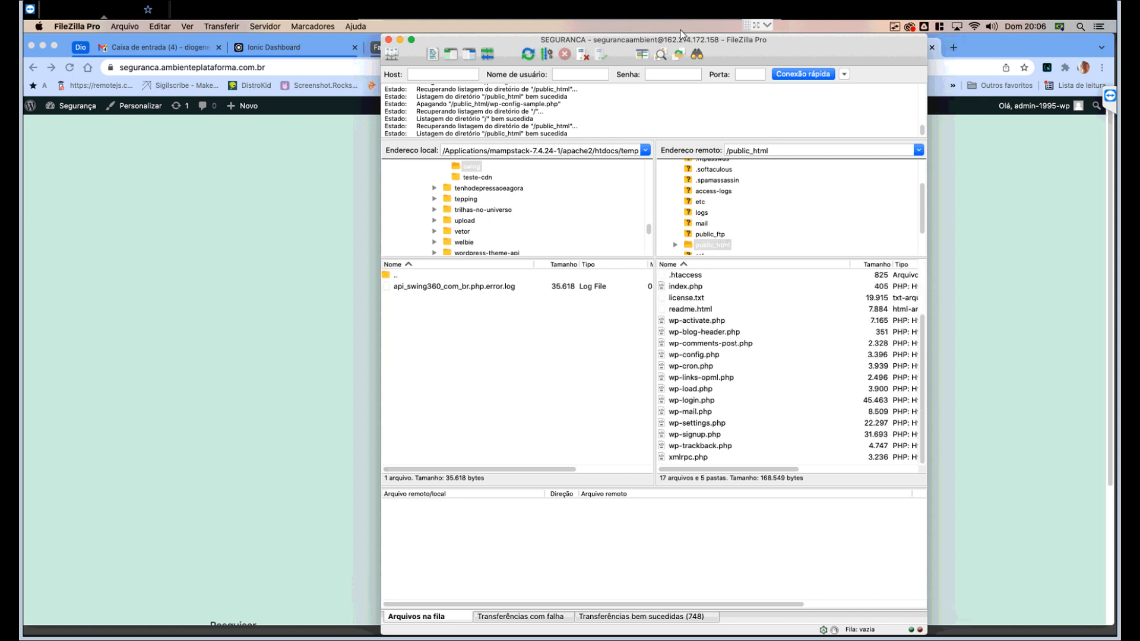
click(694, 355)
scroll(693, 355, up, 3)
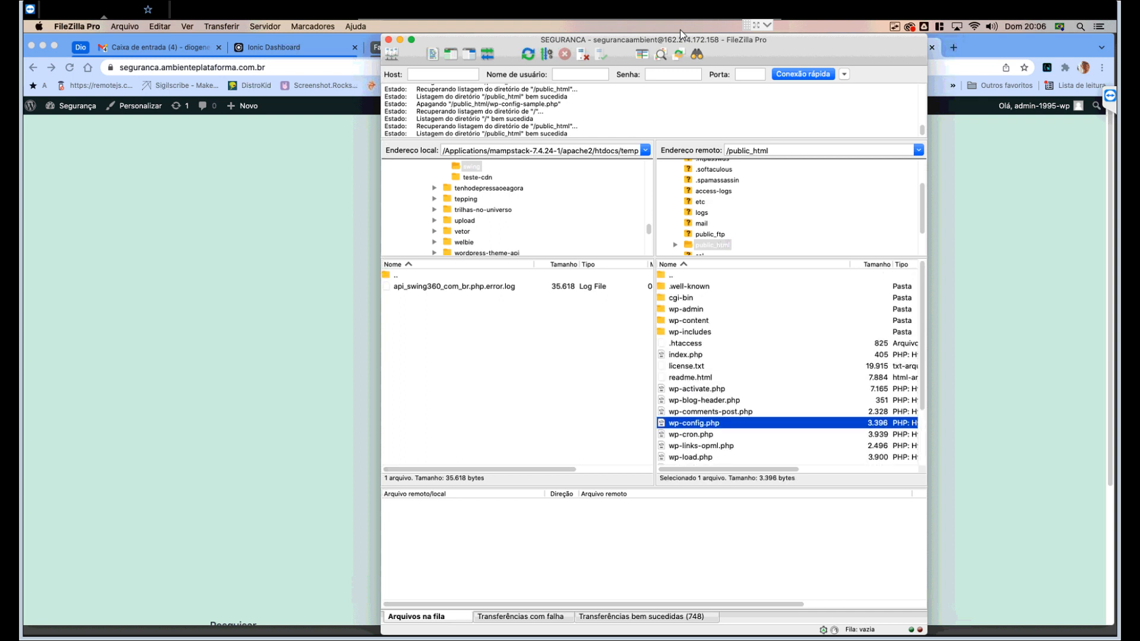
drag(693, 422, 731, 274)
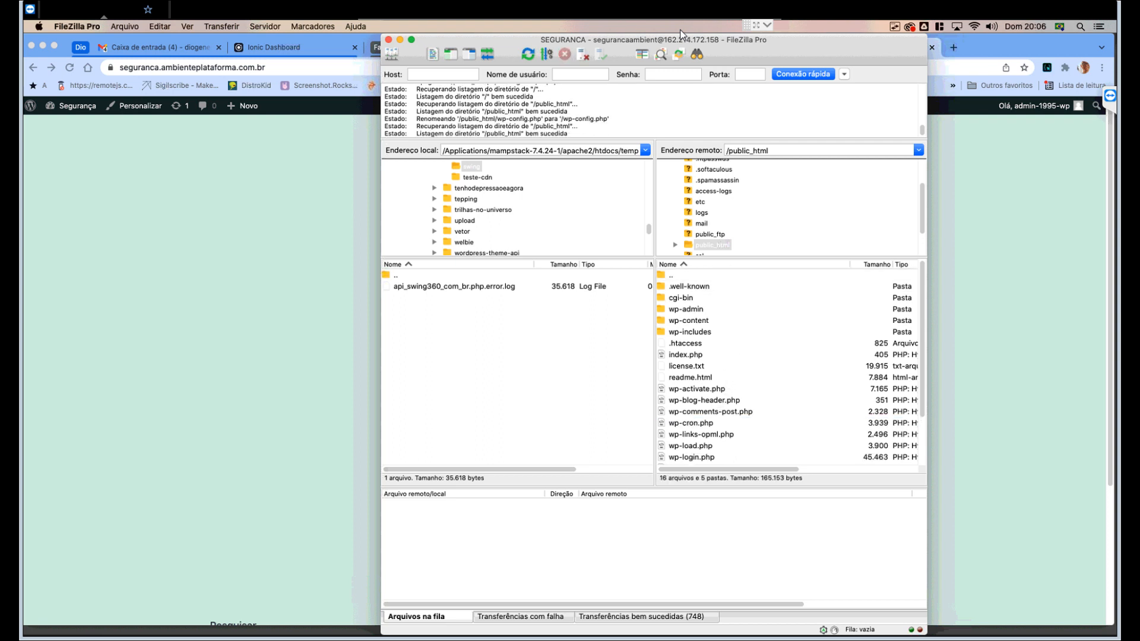
double_click(730, 274)
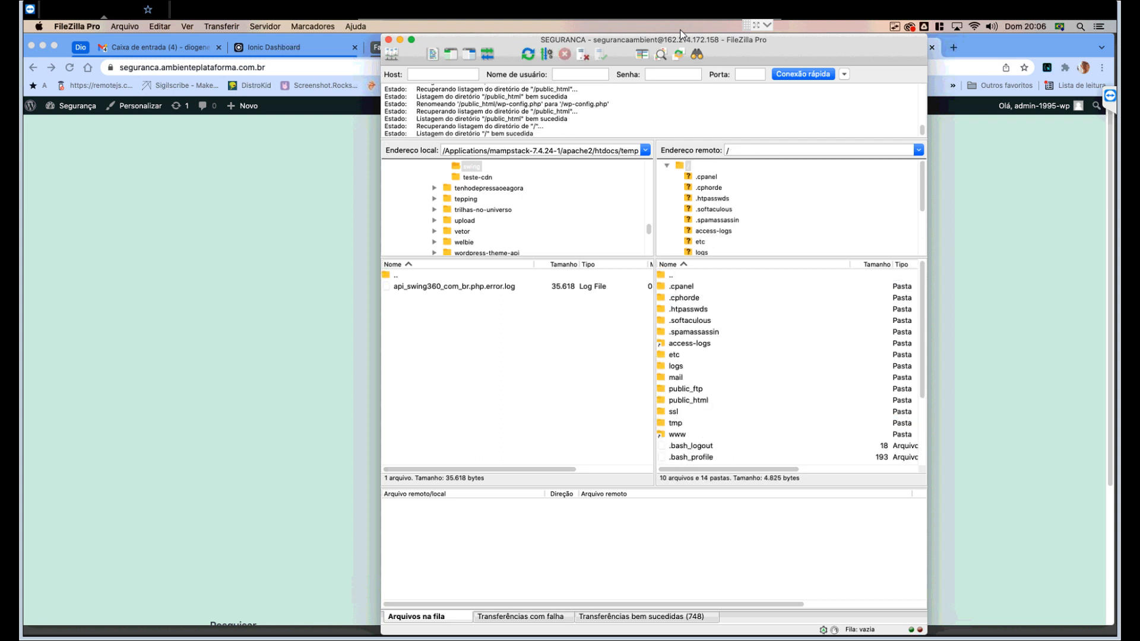
- Check wp-config.php sits in the root, then reopen public_html to confirm it's no longer listed
scroll(790, 362, down, 3)
click(706, 458)
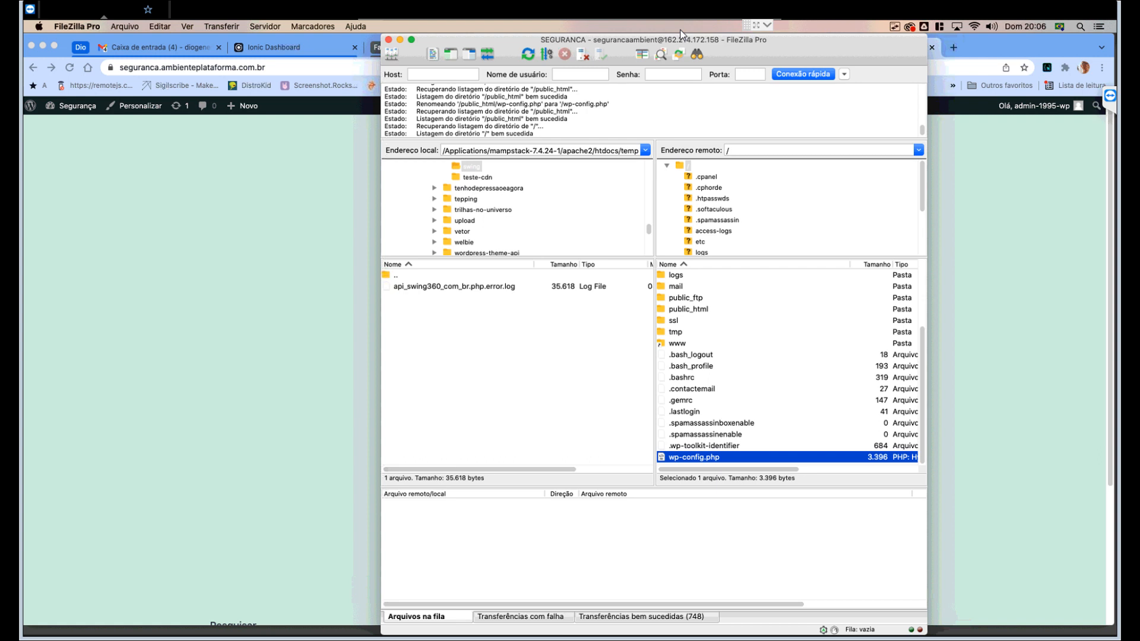
double_click(688, 309)
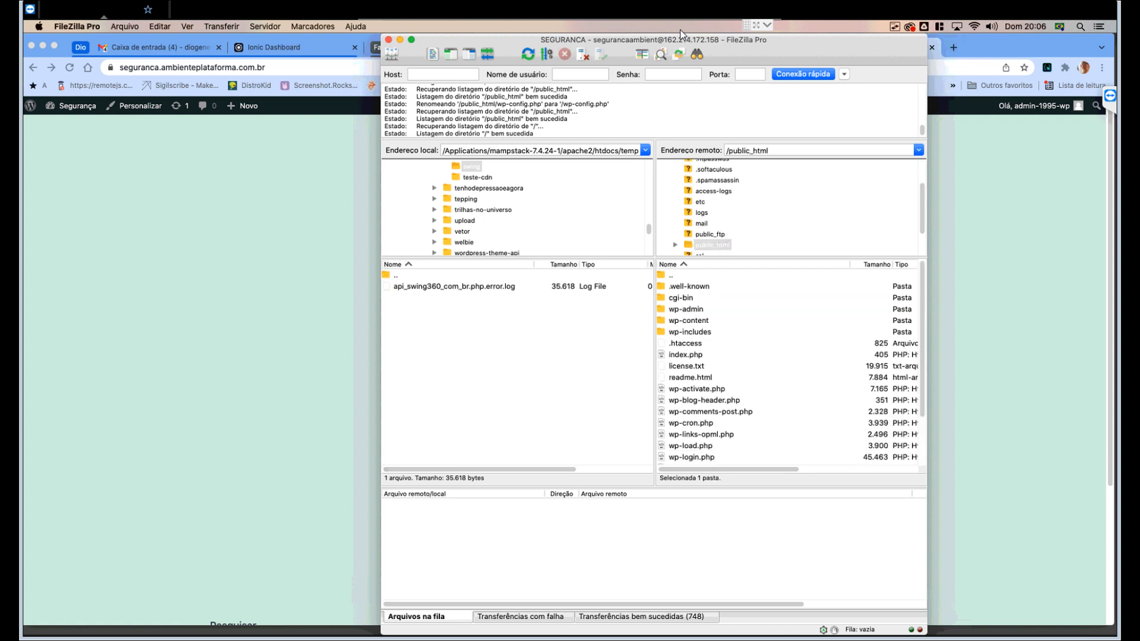
scroll(790, 362, down, 3)
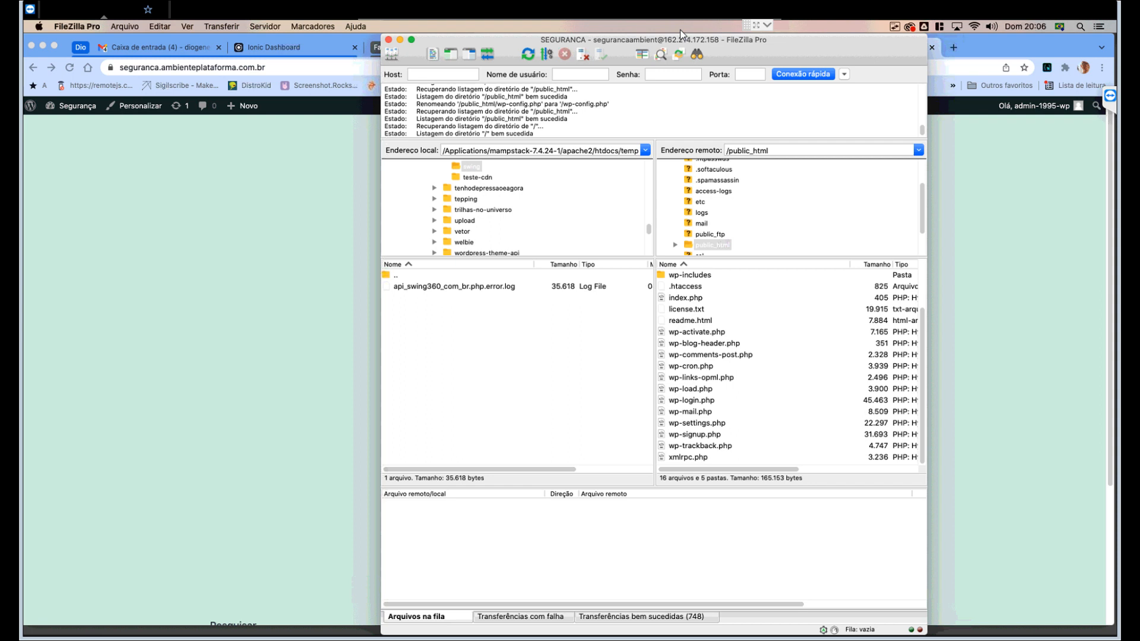
scroll(790, 362, up, 3)
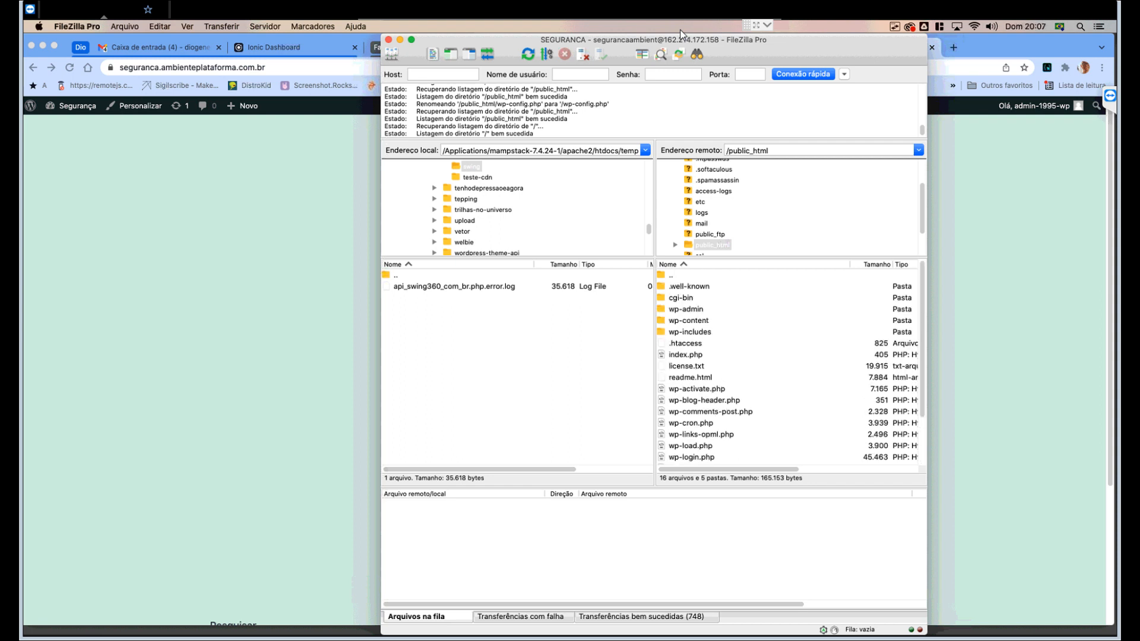
scroll(790, 363, down, 3)
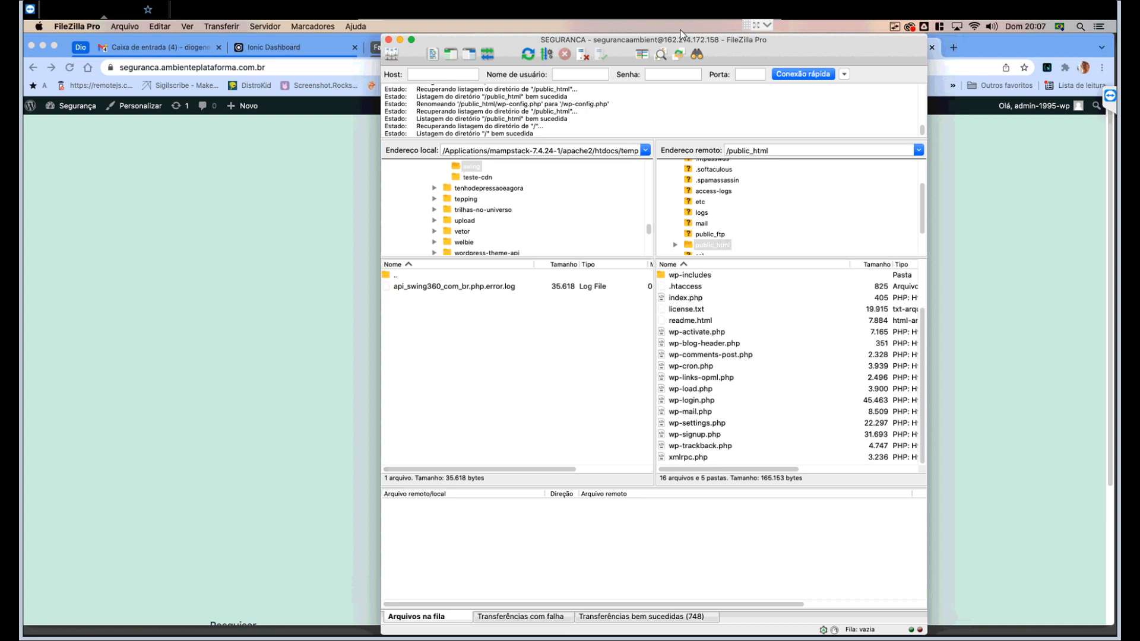
scroll(790, 362, up, 3)
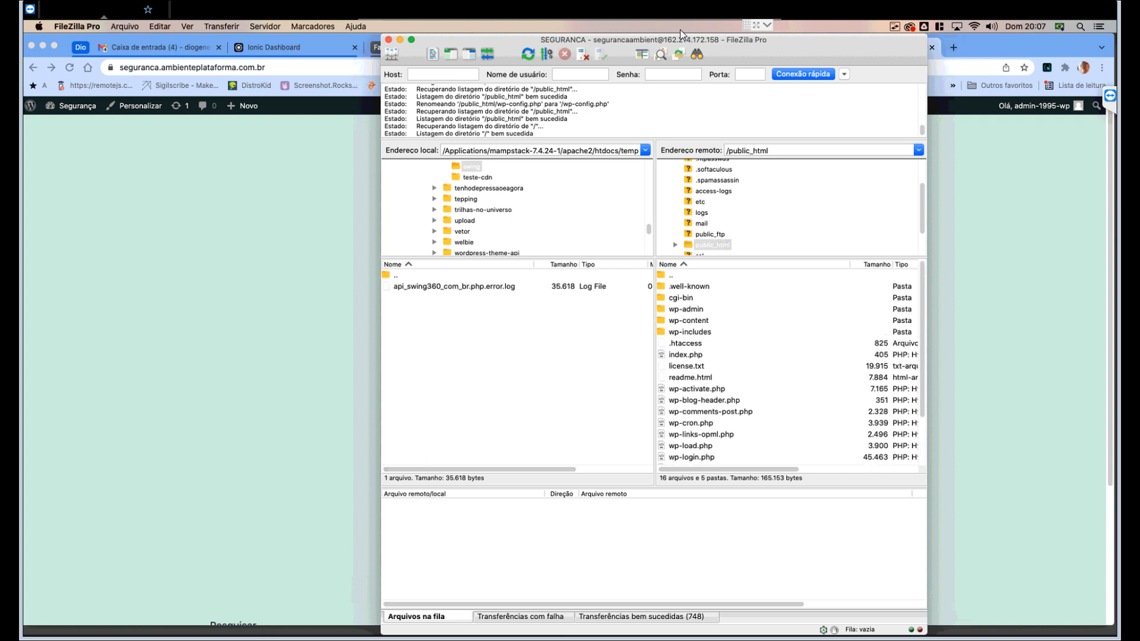
- Reload the WordPress front page and the Painel dashboard in Chrome to confirm both still load
key(super+Tab)
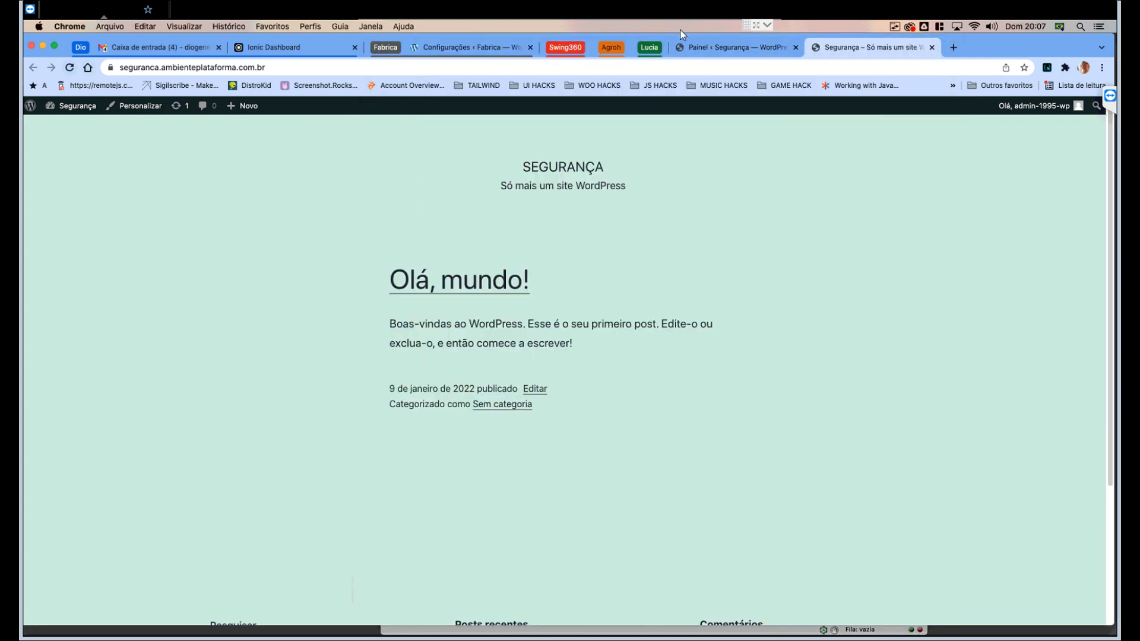
key(super+r)
key(ctrl+shift+Tab)
key(super+r)
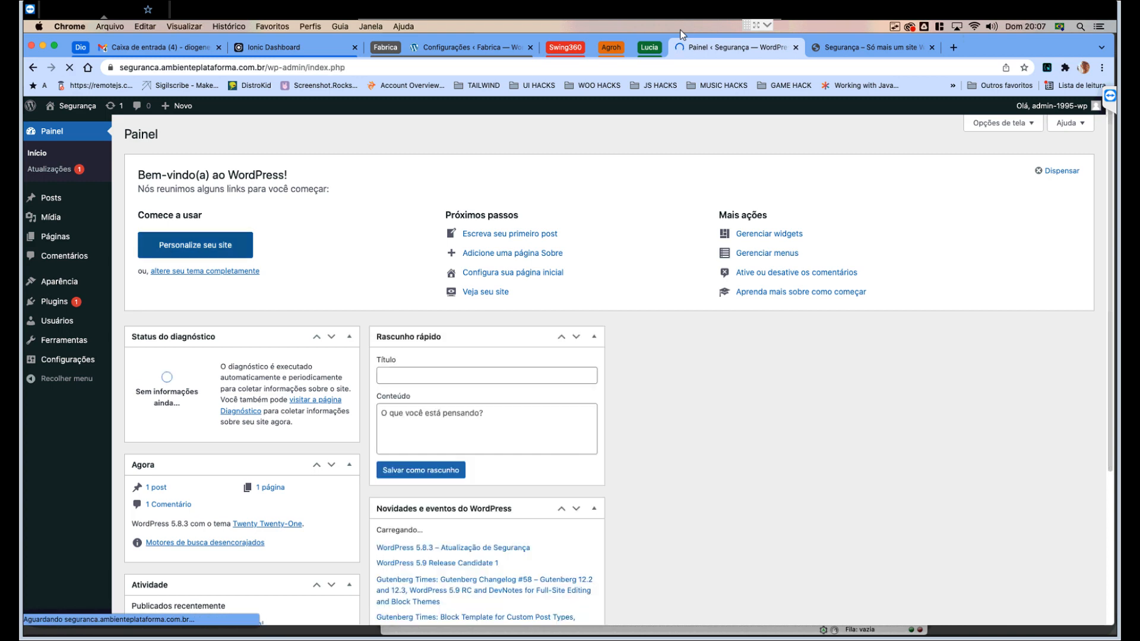
click(307, 618)
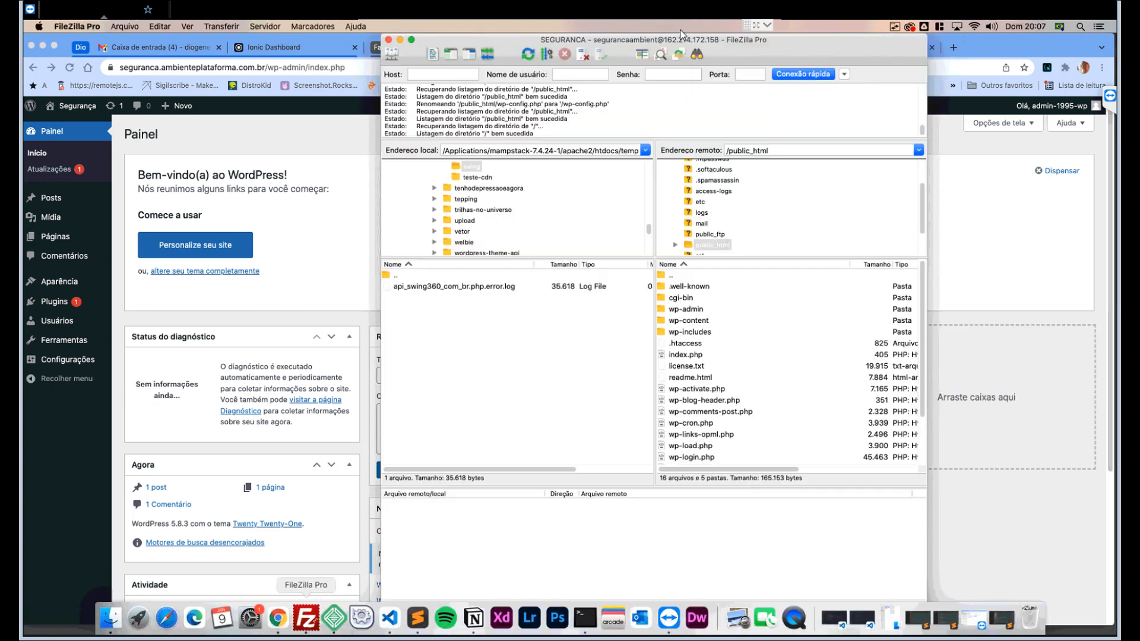
- Review the remote public_html file list, selecting wp-cron.php along the way
scroll(789, 368, down, 3)
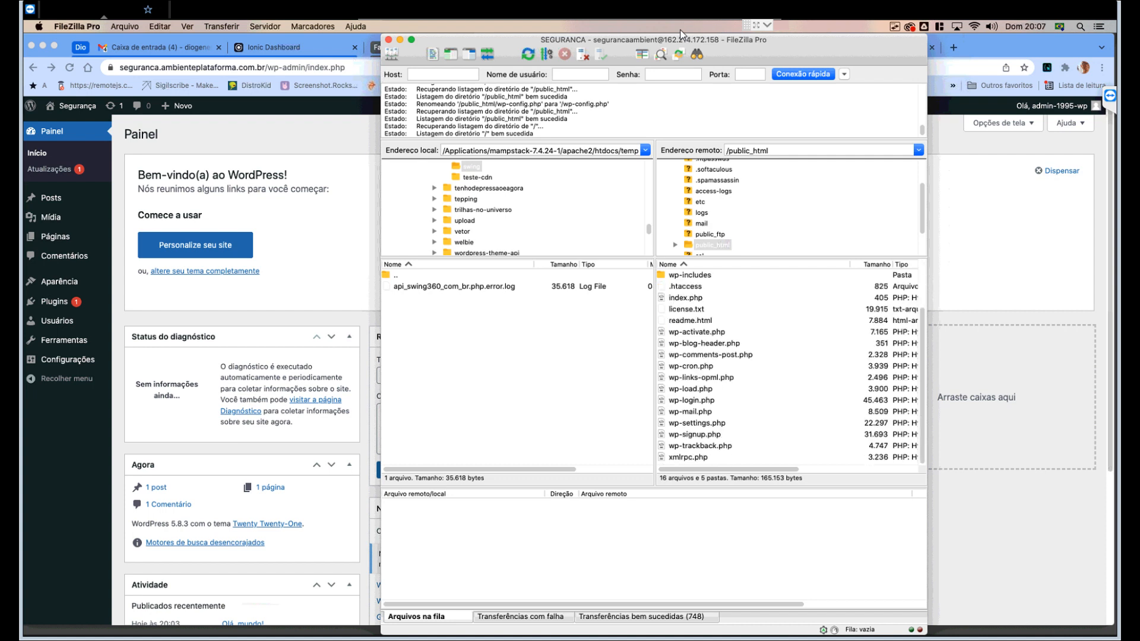
scroll(790, 362, up, 3)
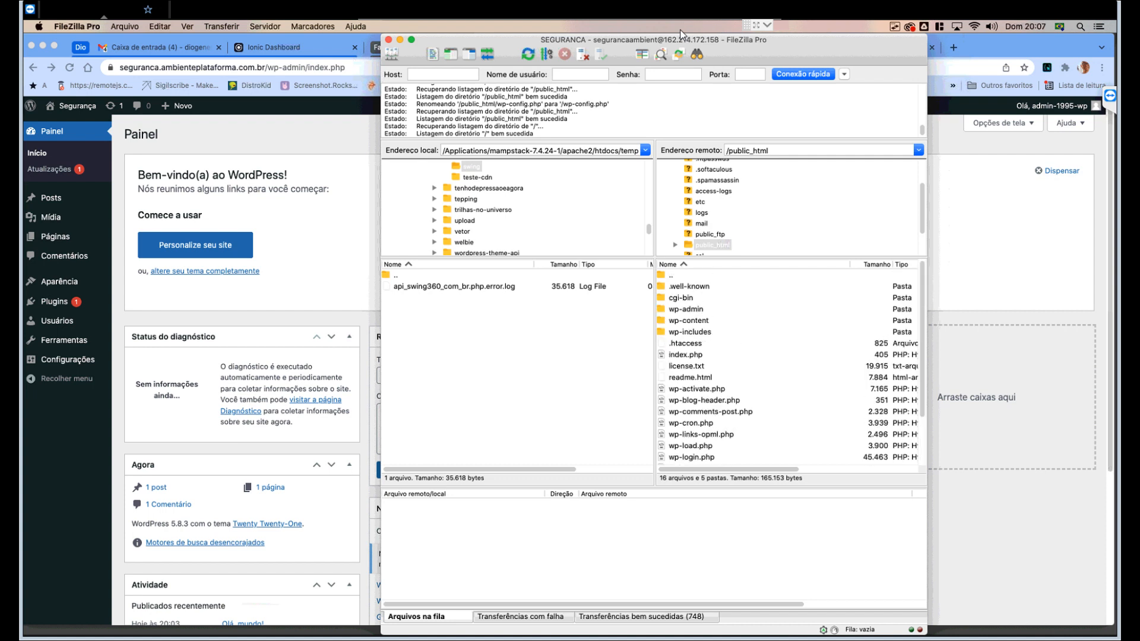
scroll(790, 362, down, 3)
scroll(789, 362, up, 3)
scroll(790, 362, down, 3)
scroll(789, 362, up, 1)
scroll(790, 362, down, 1)
scroll(789, 362, up, 3)
scroll(789, 362, down, 2)
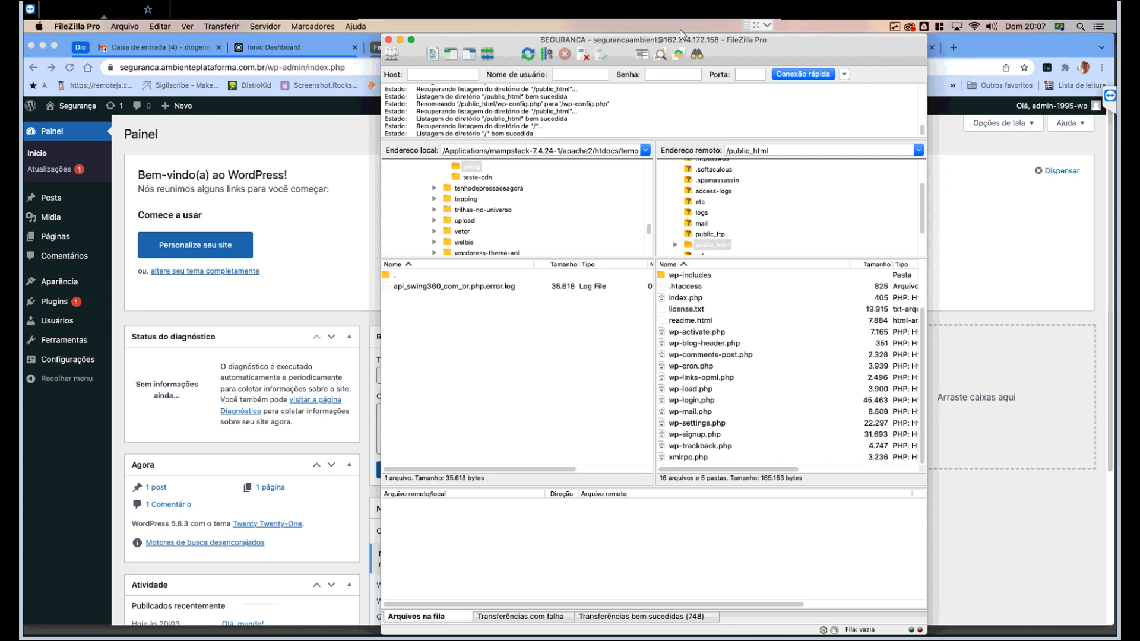
click(691, 366)
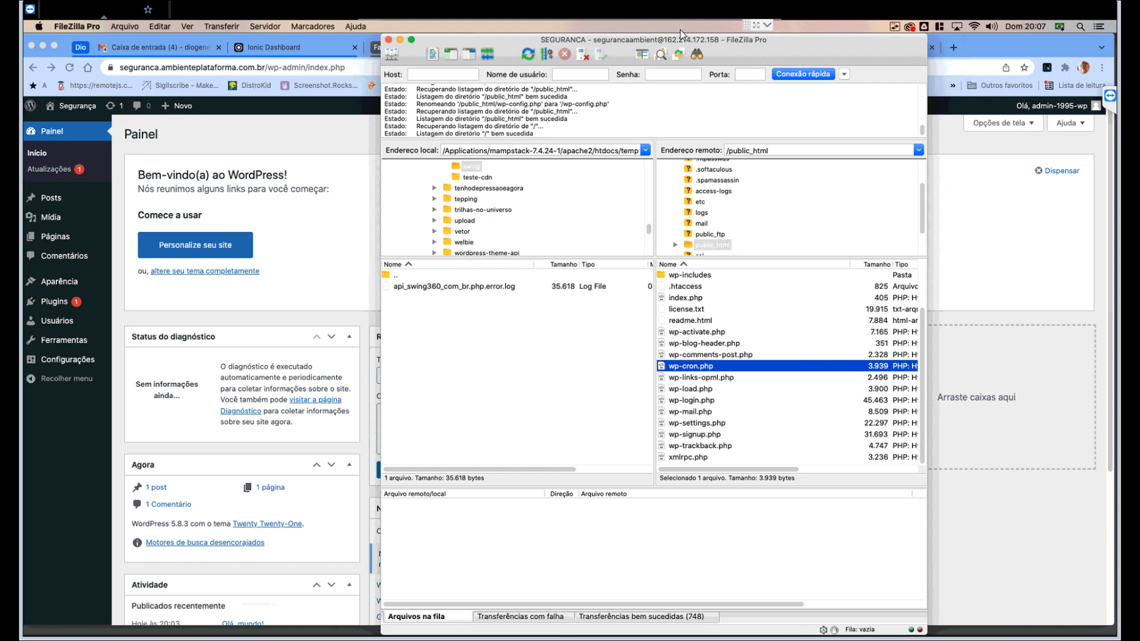
scroll(790, 362, up, 2)
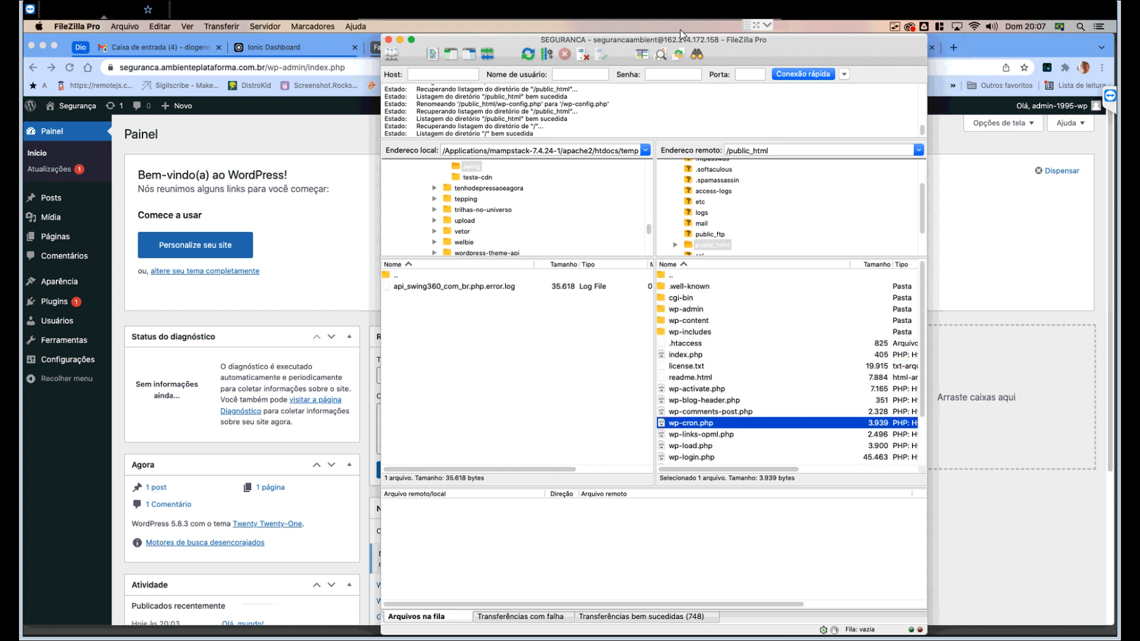
scroll(789, 362, down, 2)
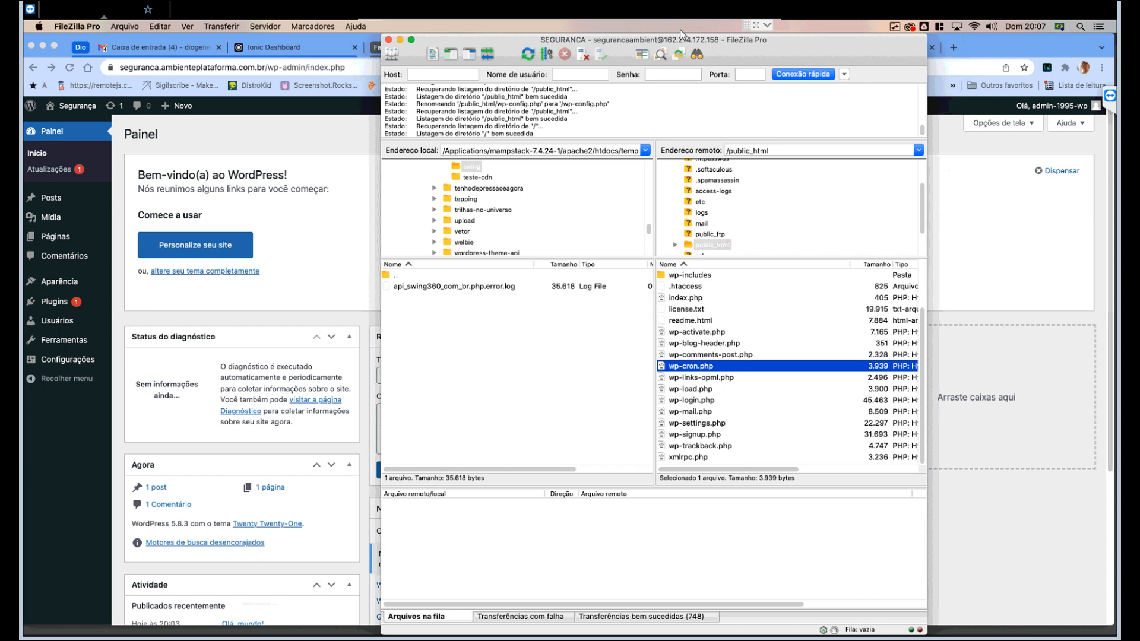
scroll(790, 368, up, 2)
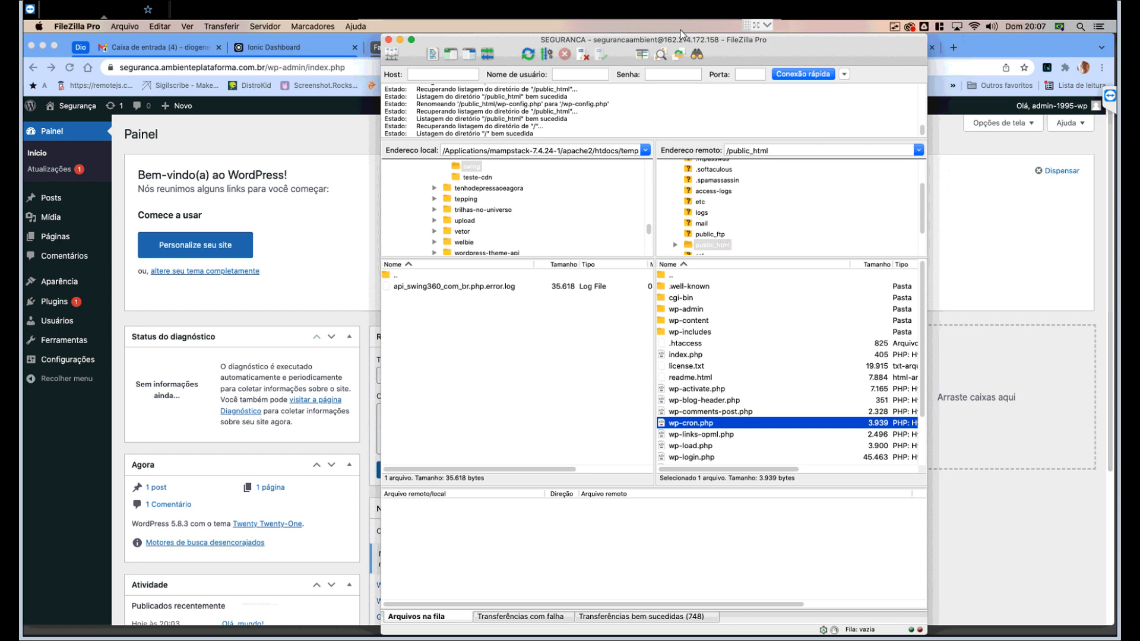
scroll(789, 368, down, 2)
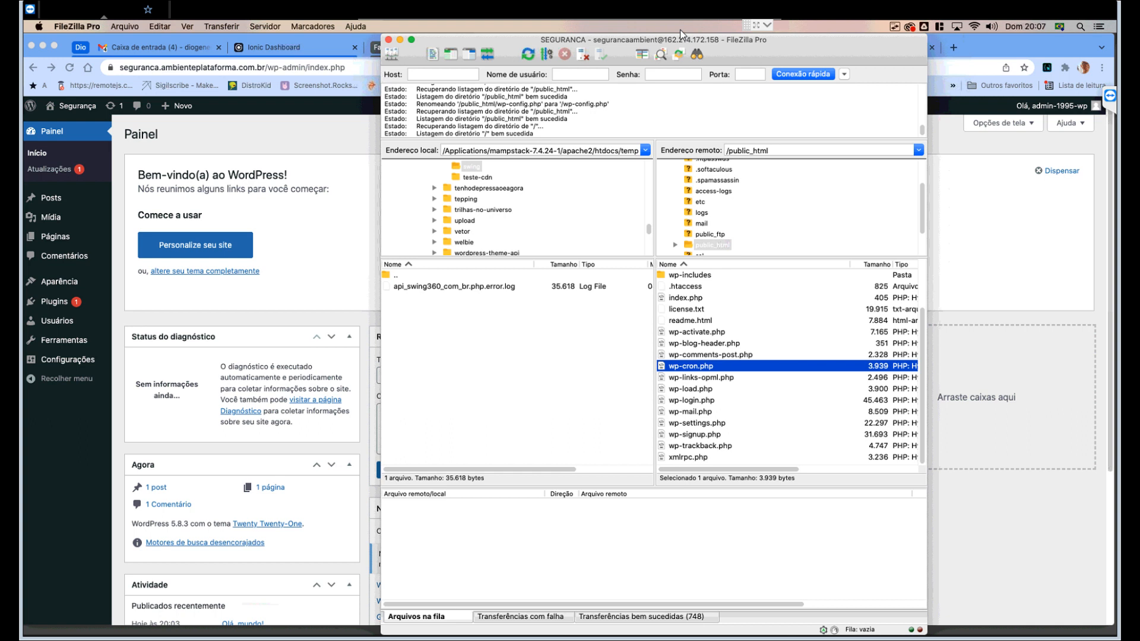
scroll(790, 368, up, 2)
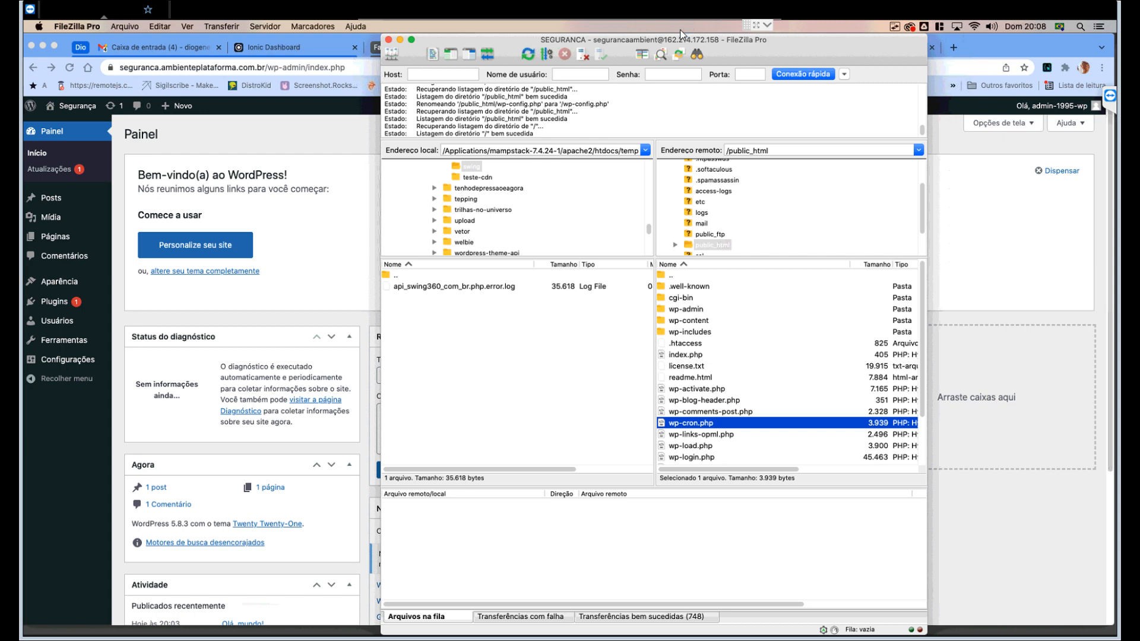
scroll(788, 365, down, 3)
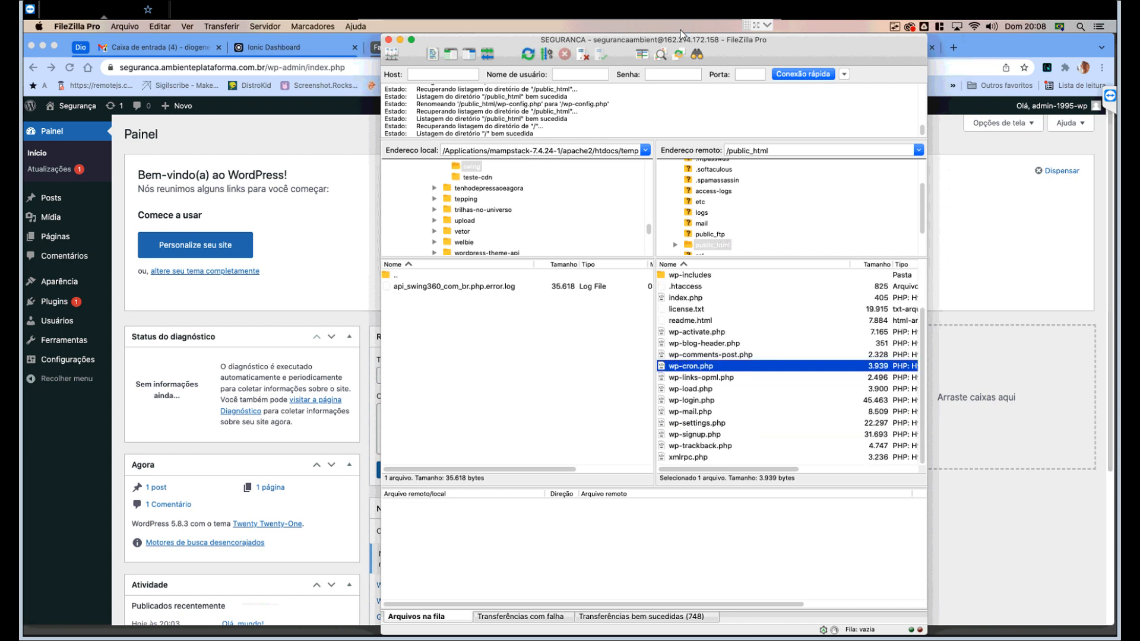
scroll(789, 366, up, 3)
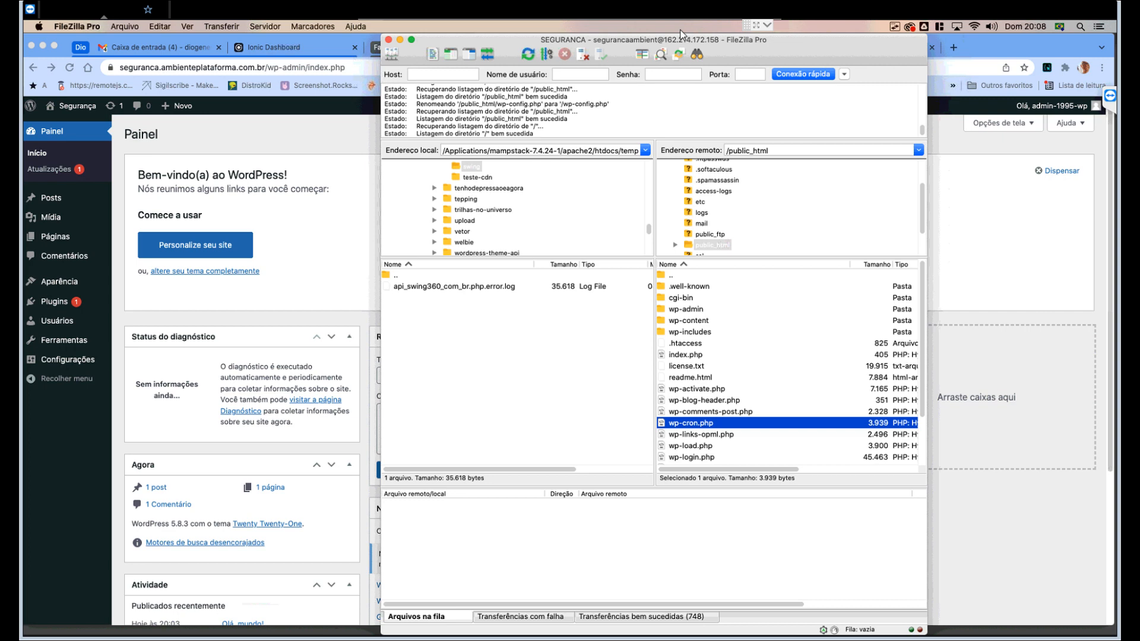
- Return to Chrome and glance at the front page before settling on the WordPress dashboard tab
key(super+Tab)
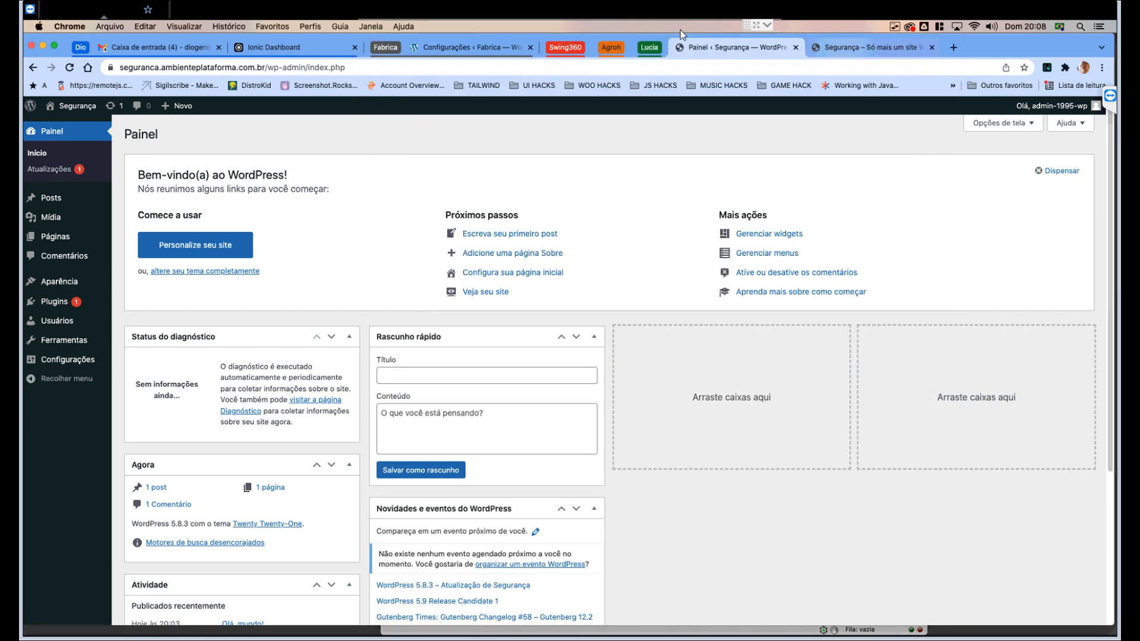
key(ctrl+Tab)
key(ctrl+shift+Tab)
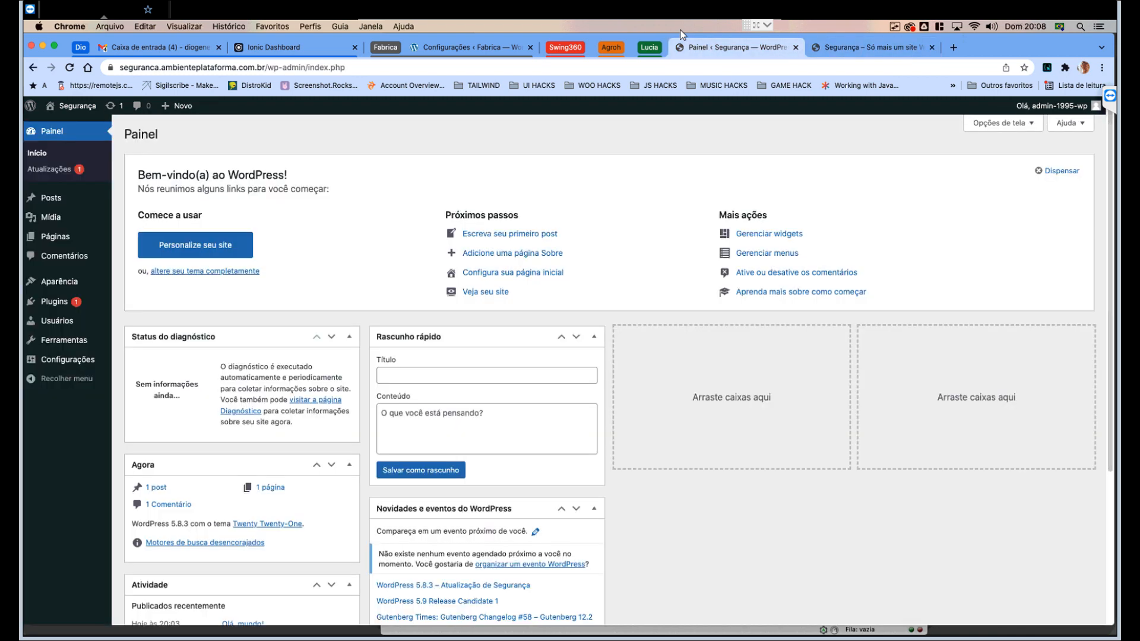